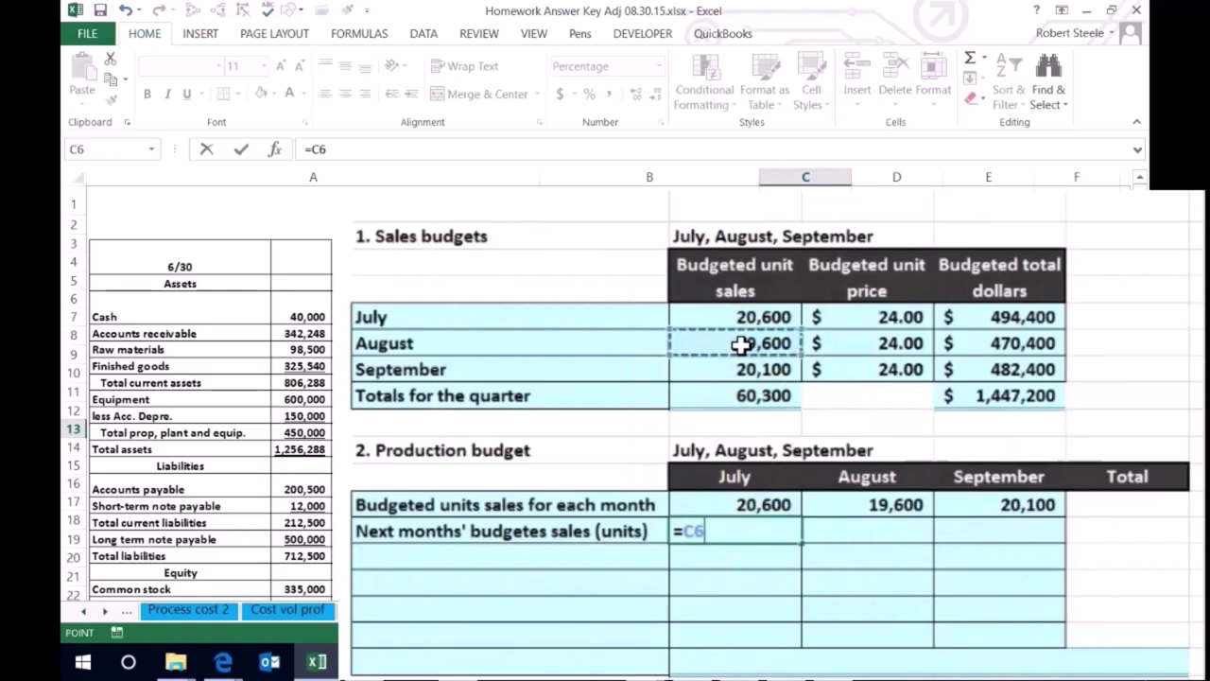
Enter July's next-month sales of 19,600 as a number and an 80% production rate
key("Return")
key("Up")
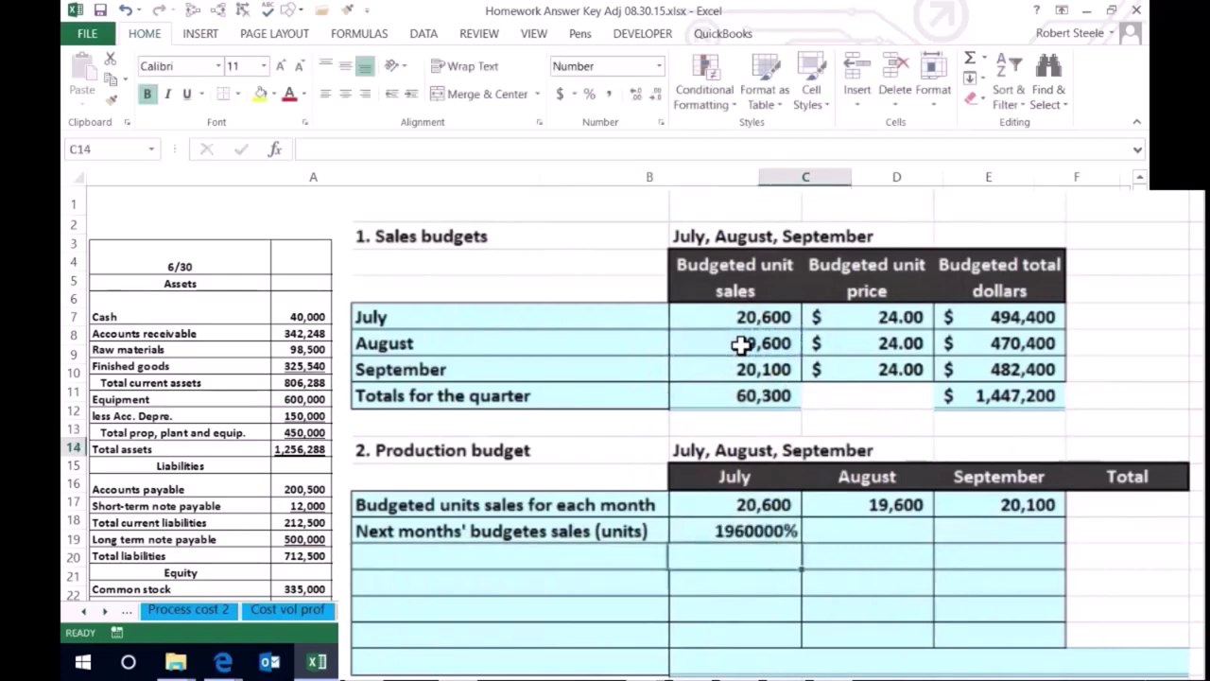
key("ctrl+shift+1")
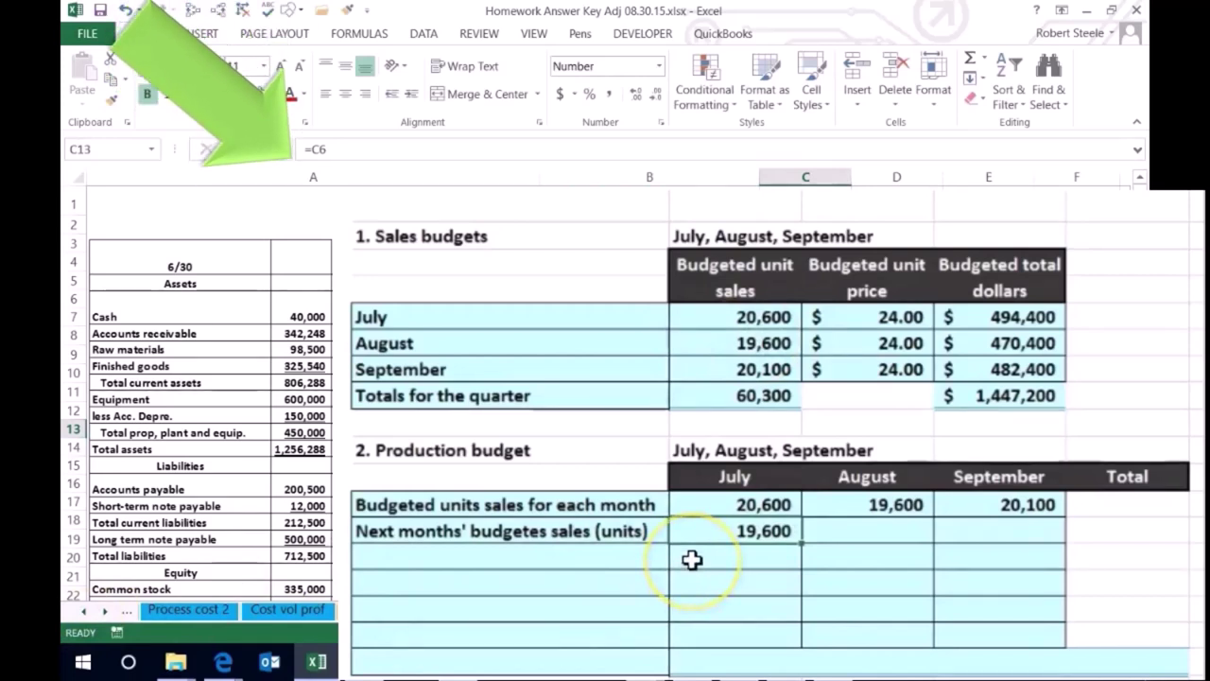
left_click(692, 559)
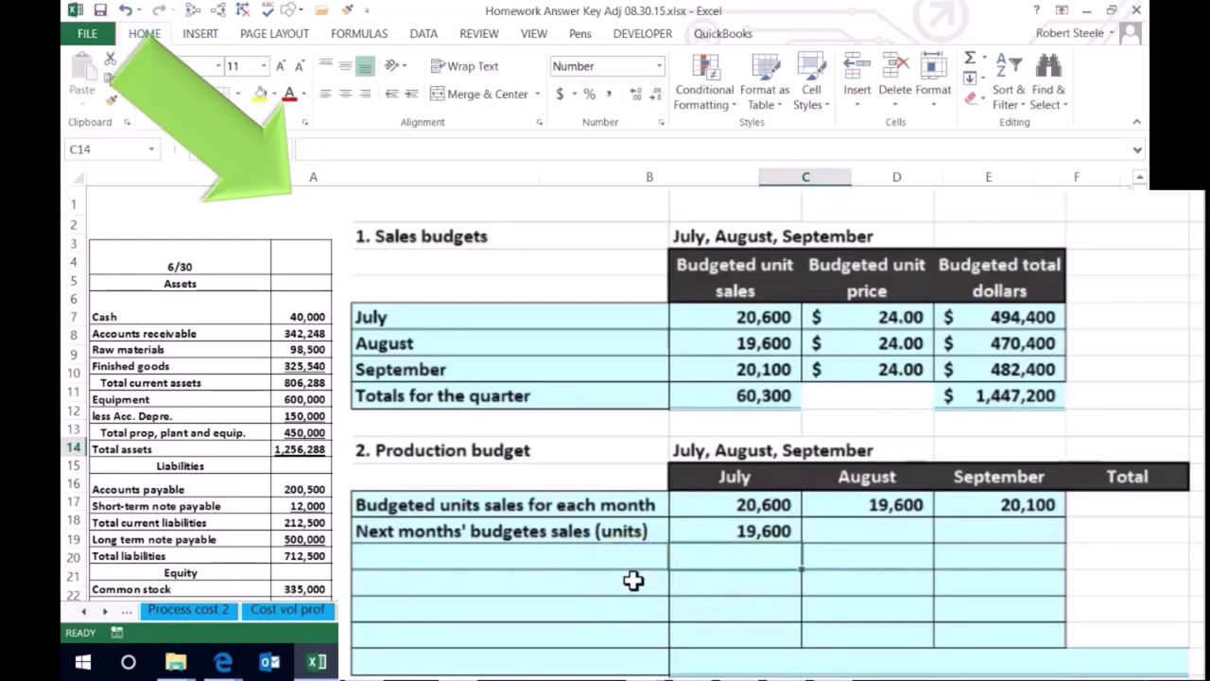
type("1")
key("Return")
key("Up")
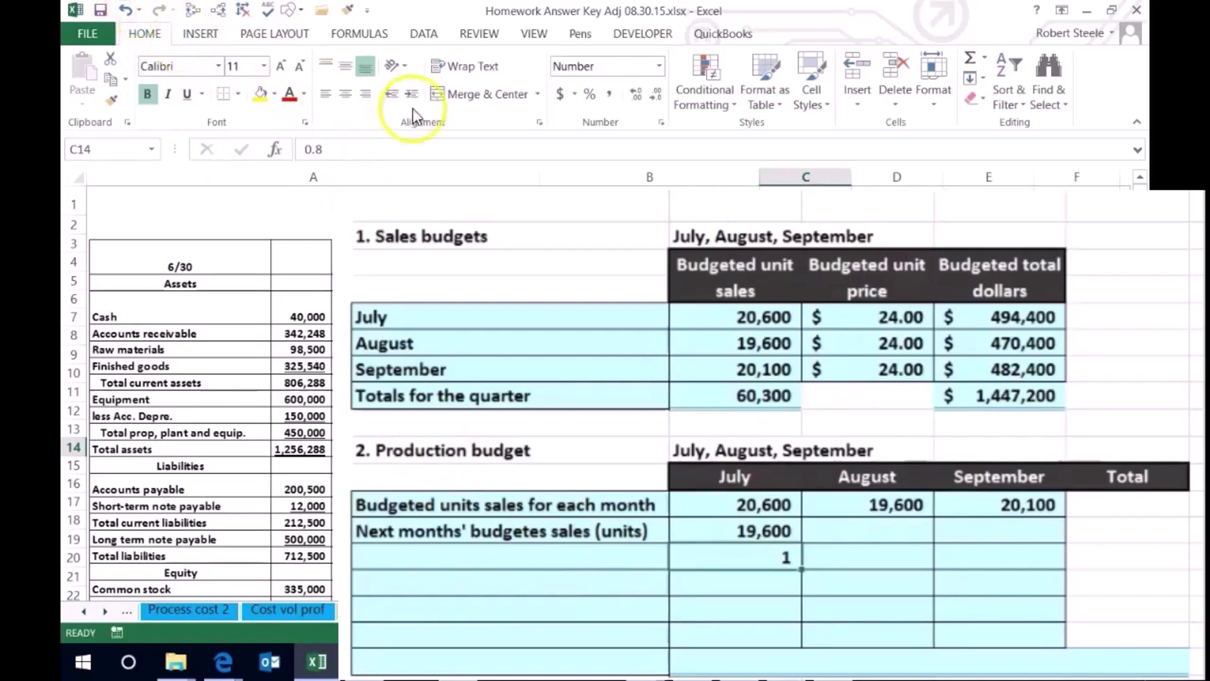
left_click(588, 93)
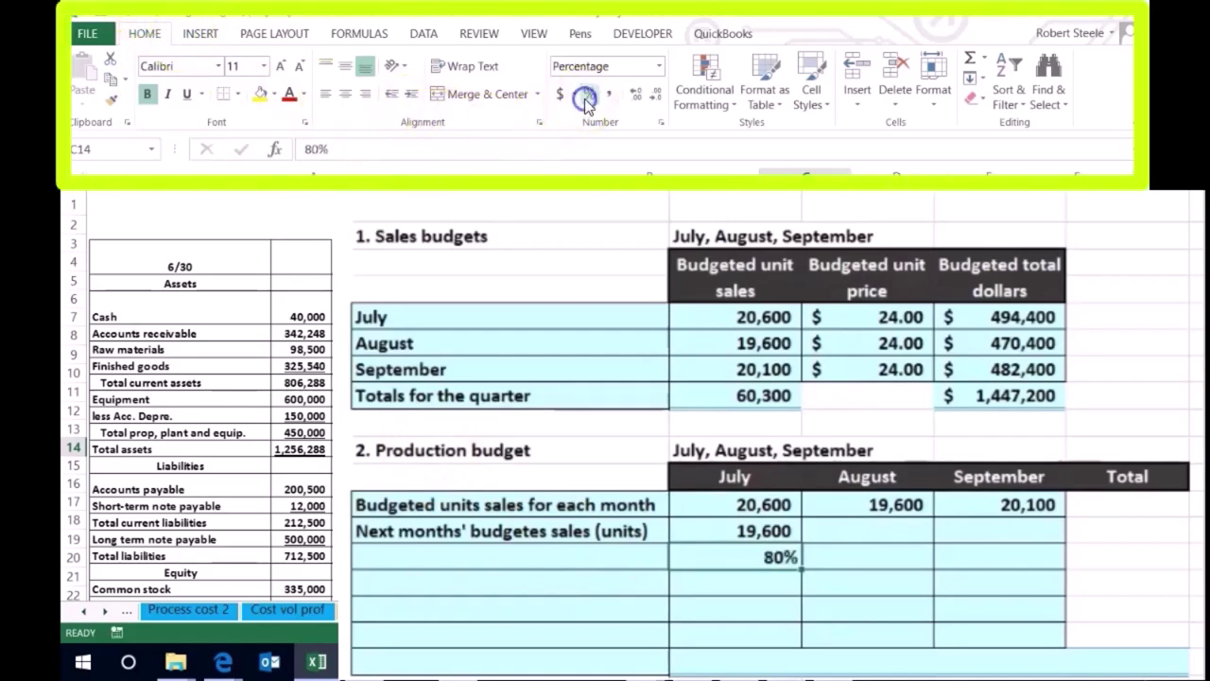
Calculate July's units in C15 as =C13*C14, giving 15,680
left_click(683, 581)
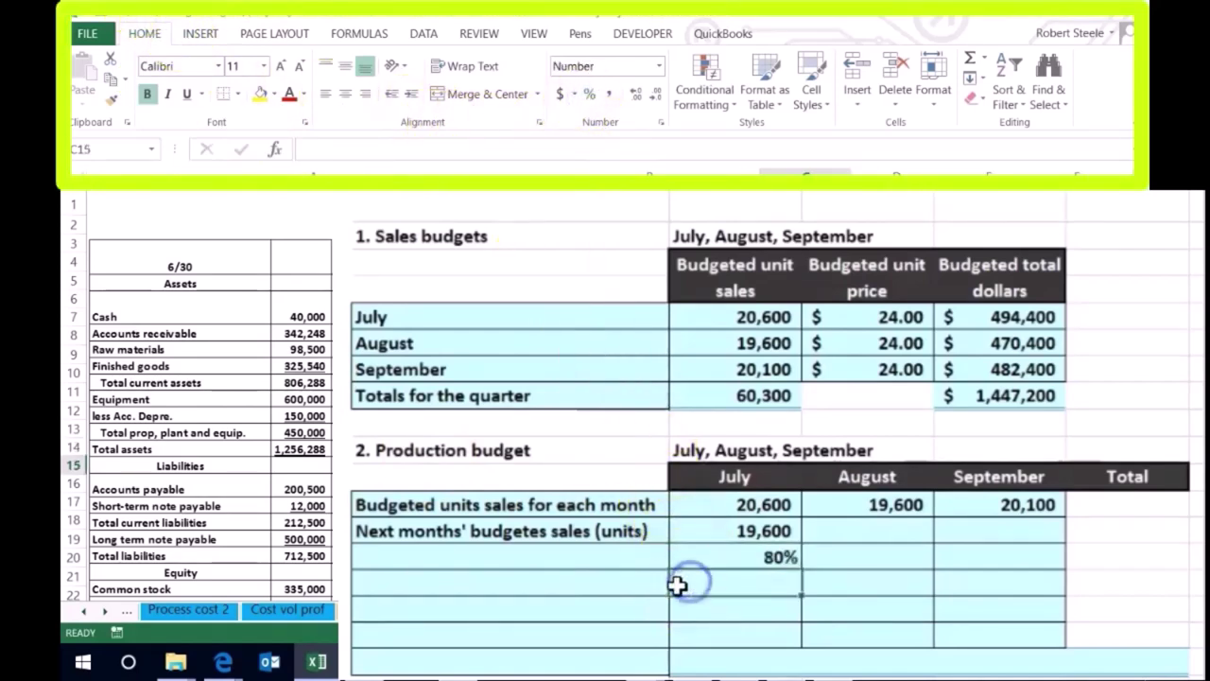
type("=")
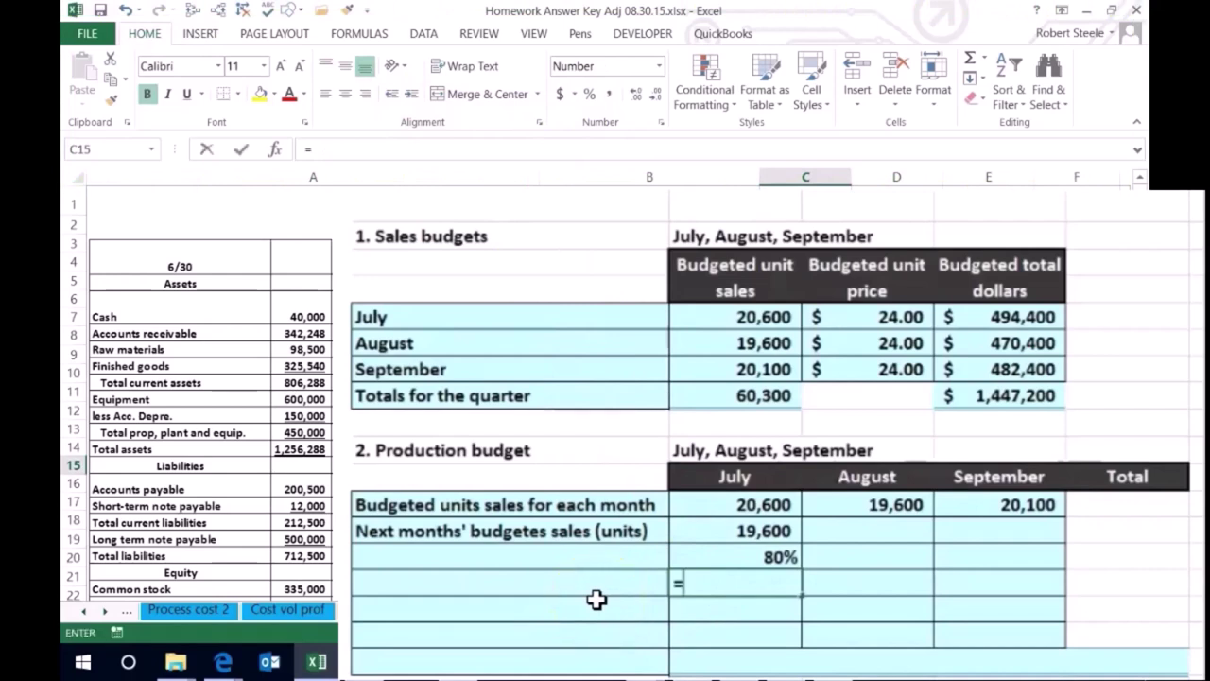
left_click(715, 533)
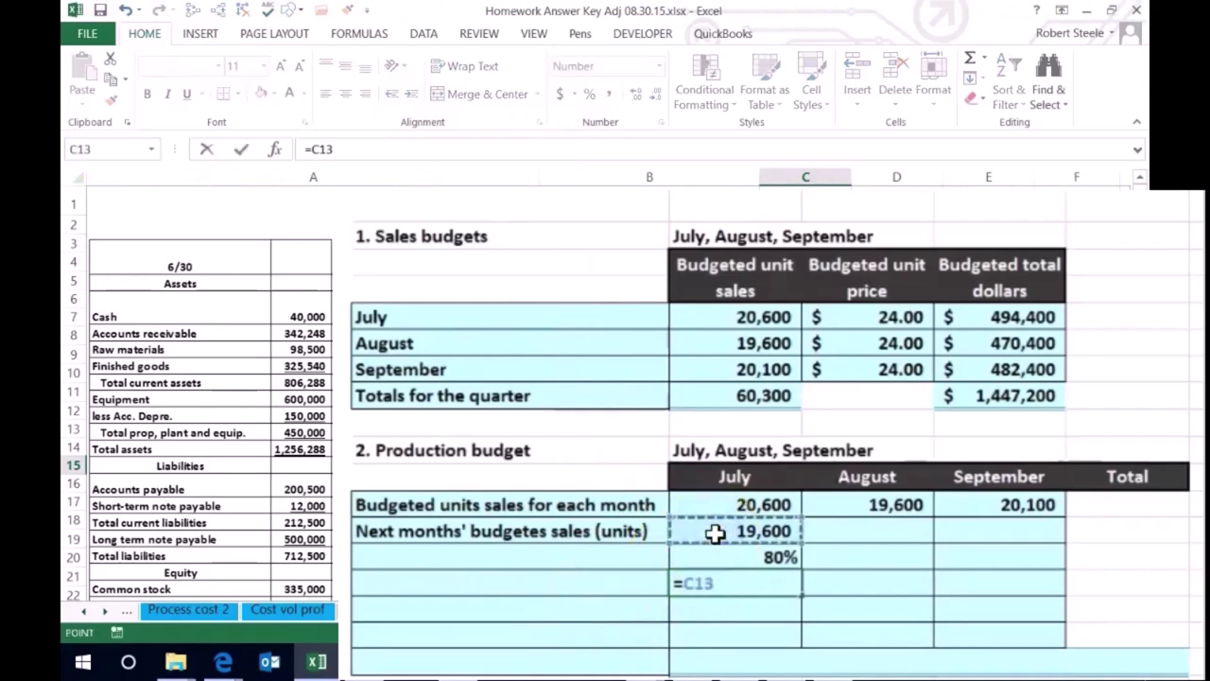
type("*")
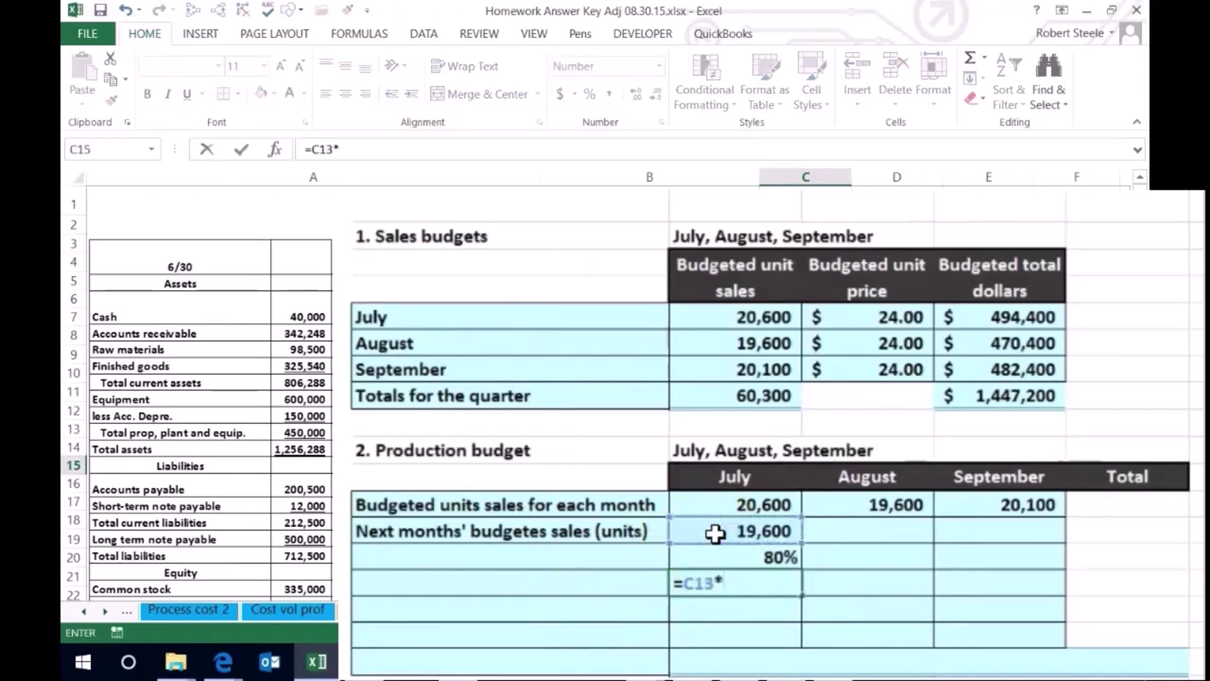
left_click(718, 557)
key("Return")
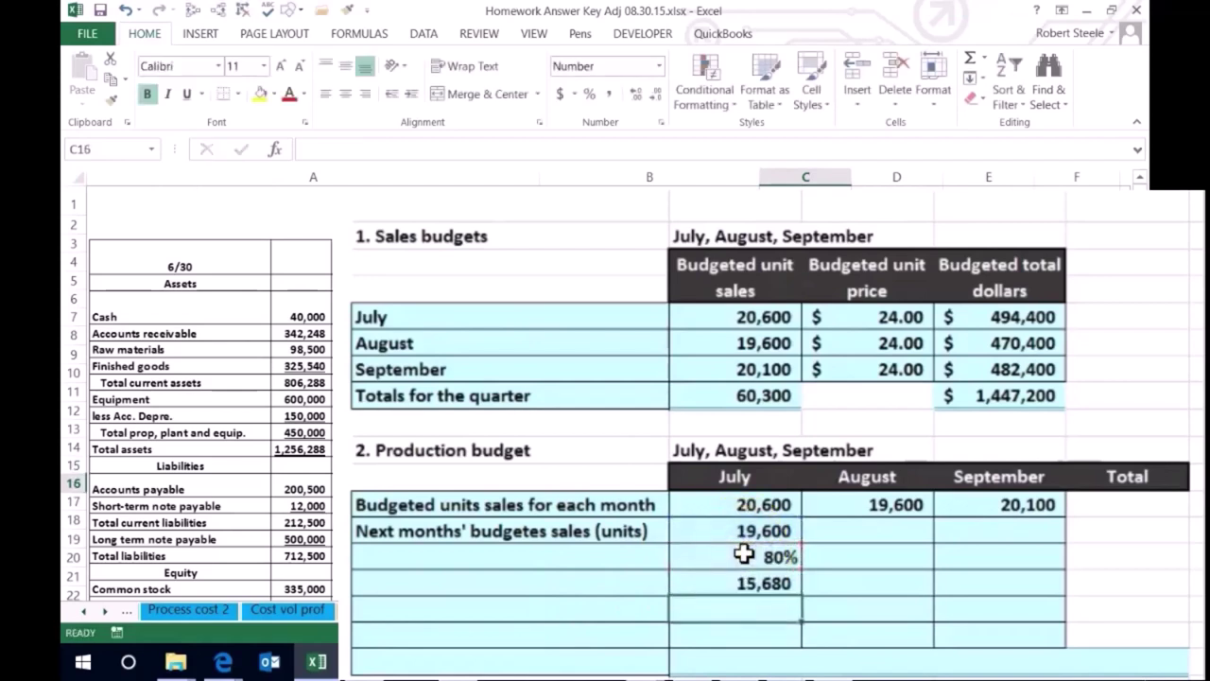
key("Up")
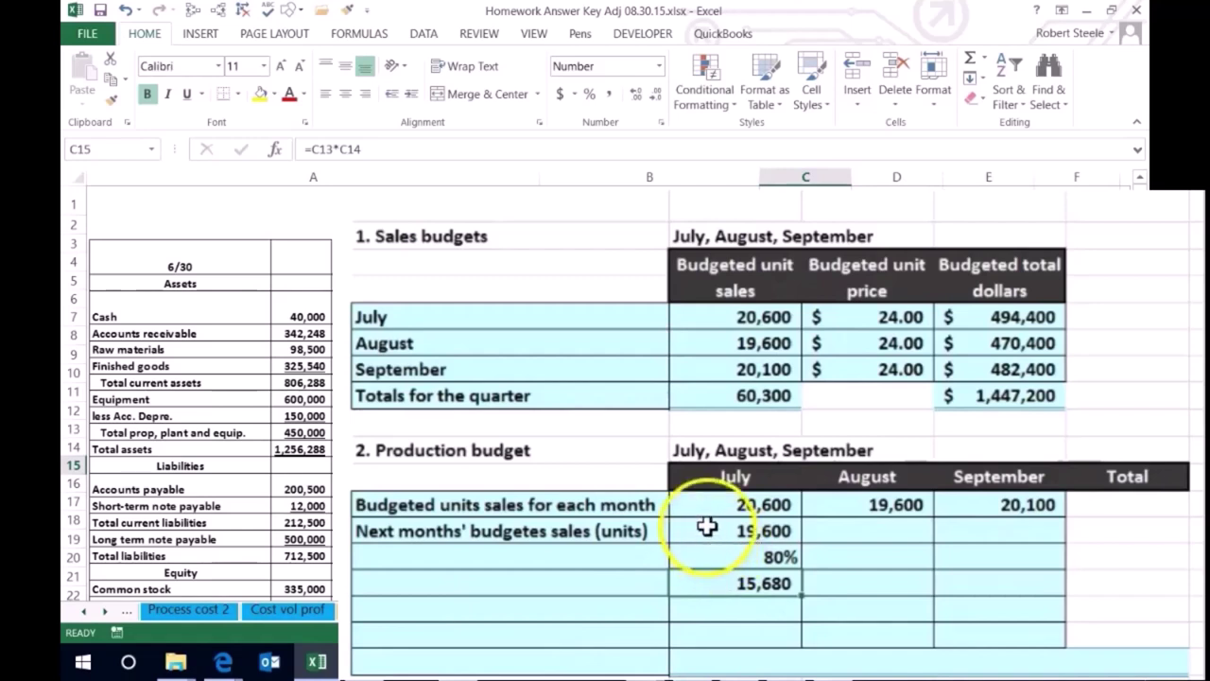
Link August's next-month sales to September unit sales (20,100) and enter an 80% rate
left_click(841, 536)
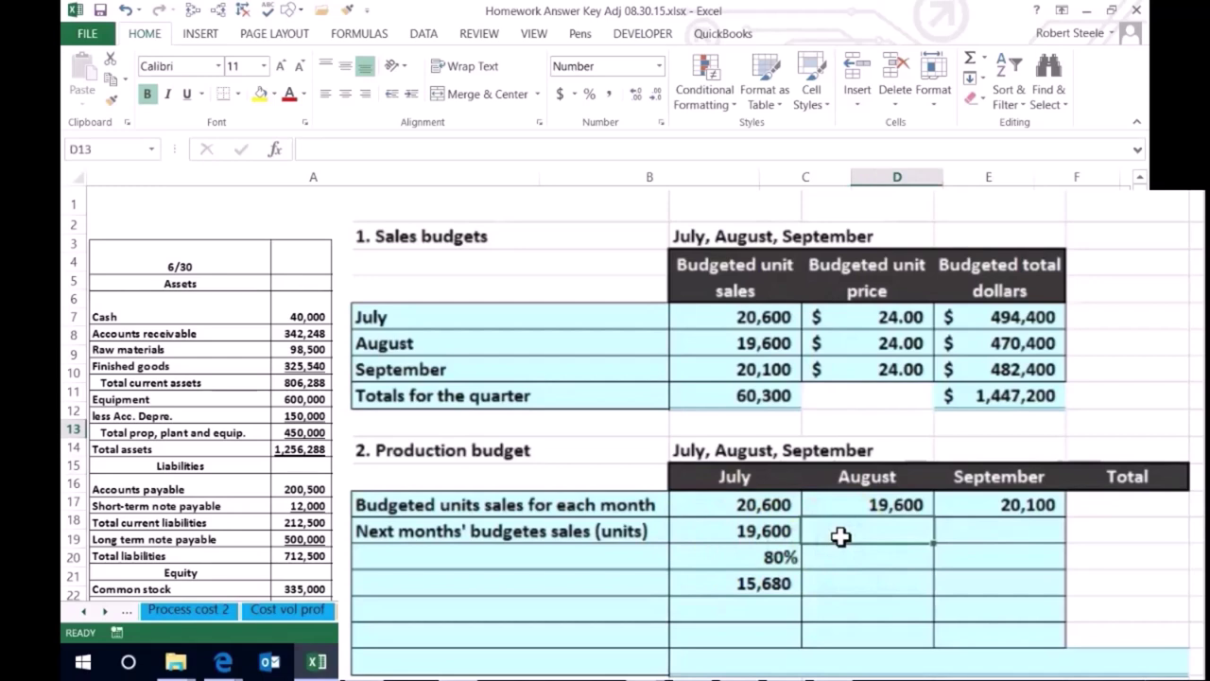
type("=")
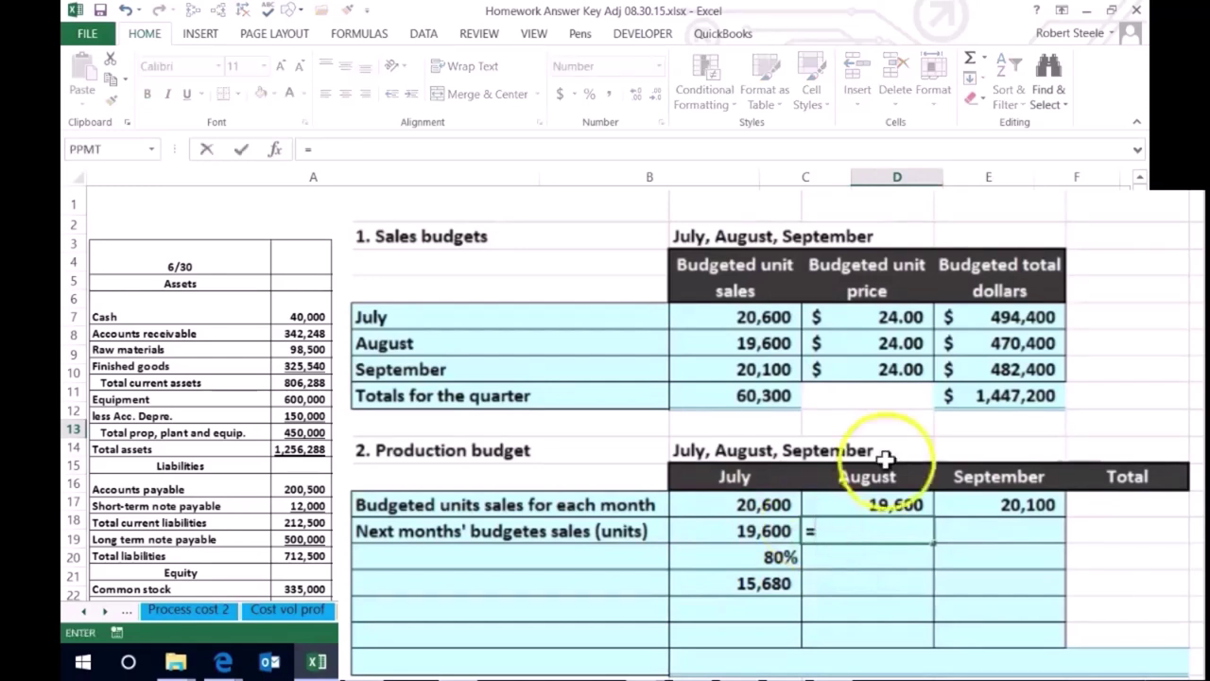
left_click(768, 368)
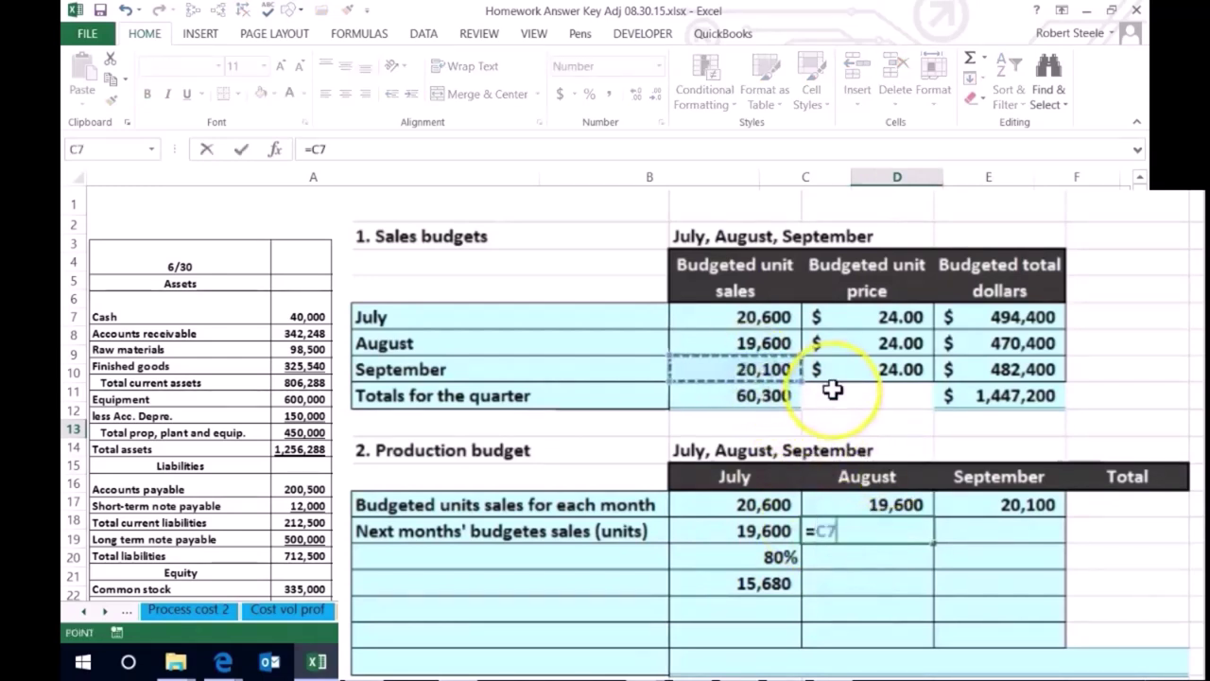
key("Return")
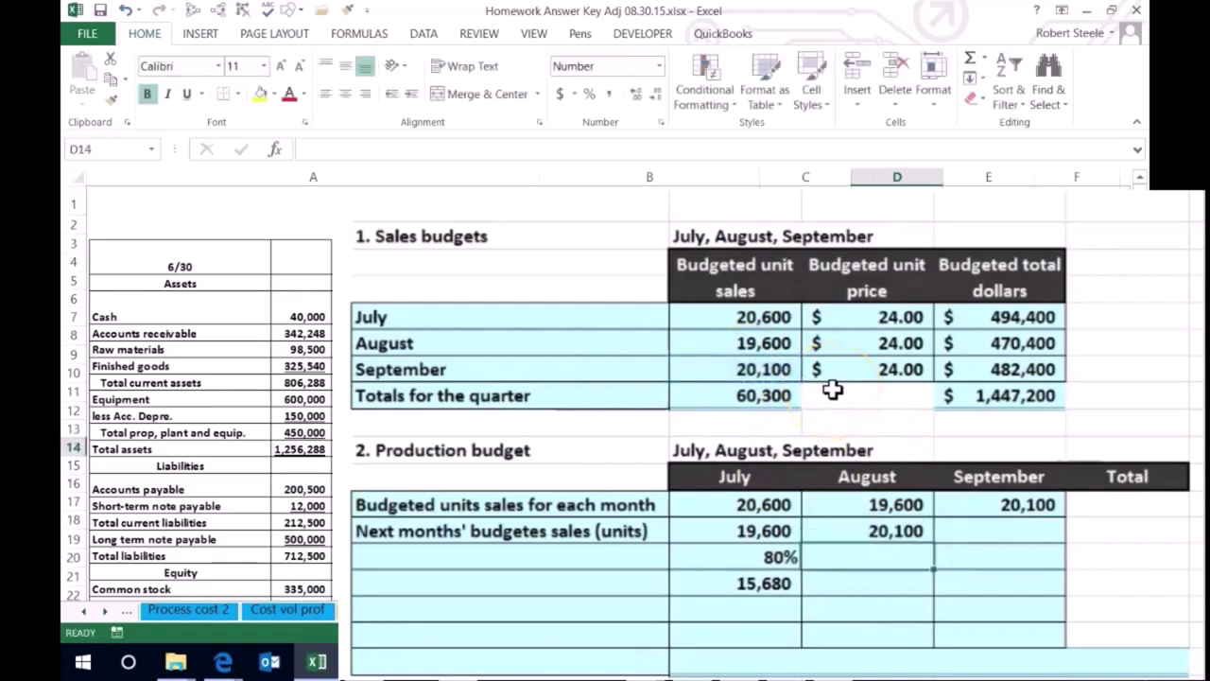
type("0.8")
key("ctrl+Return")
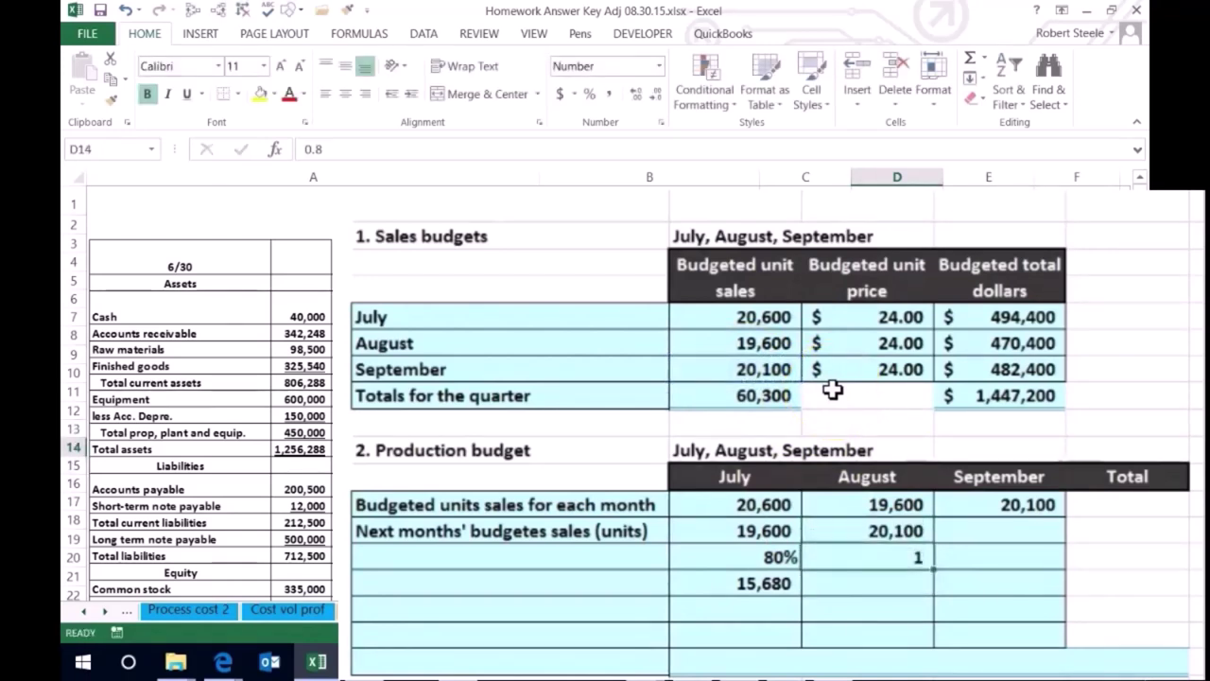
left_click(589, 93)
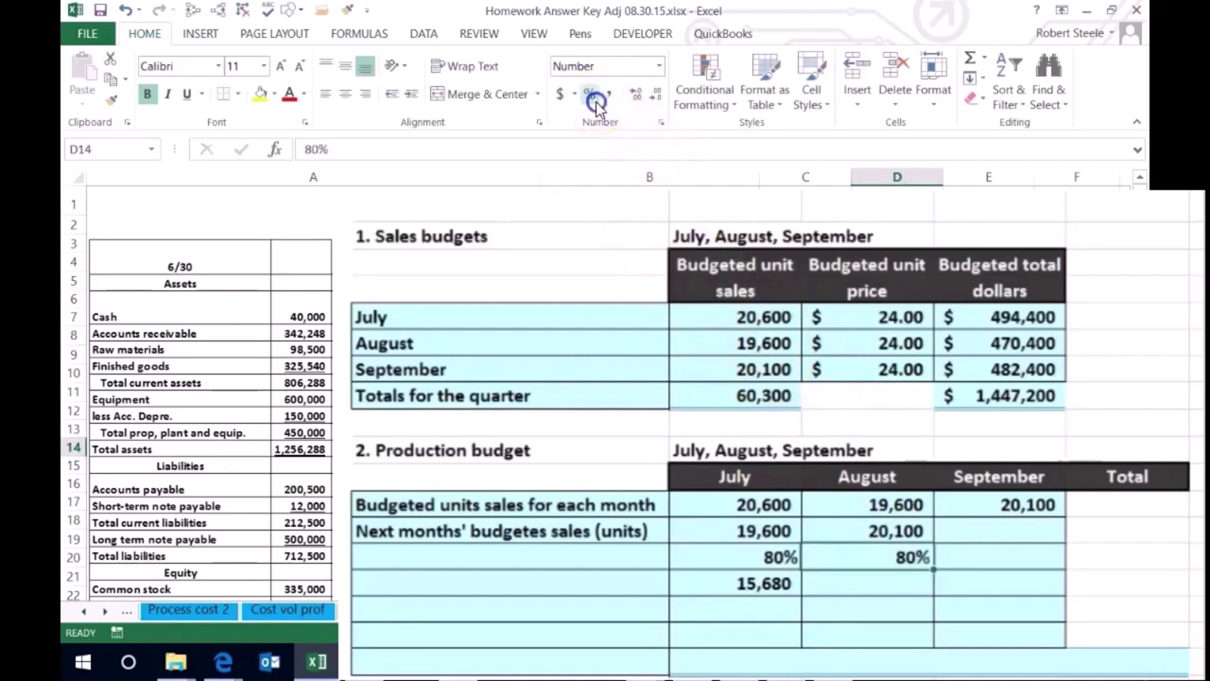
Calculate August's units in D15 as =D13*D14, giving 16,080
left_click(849, 588)
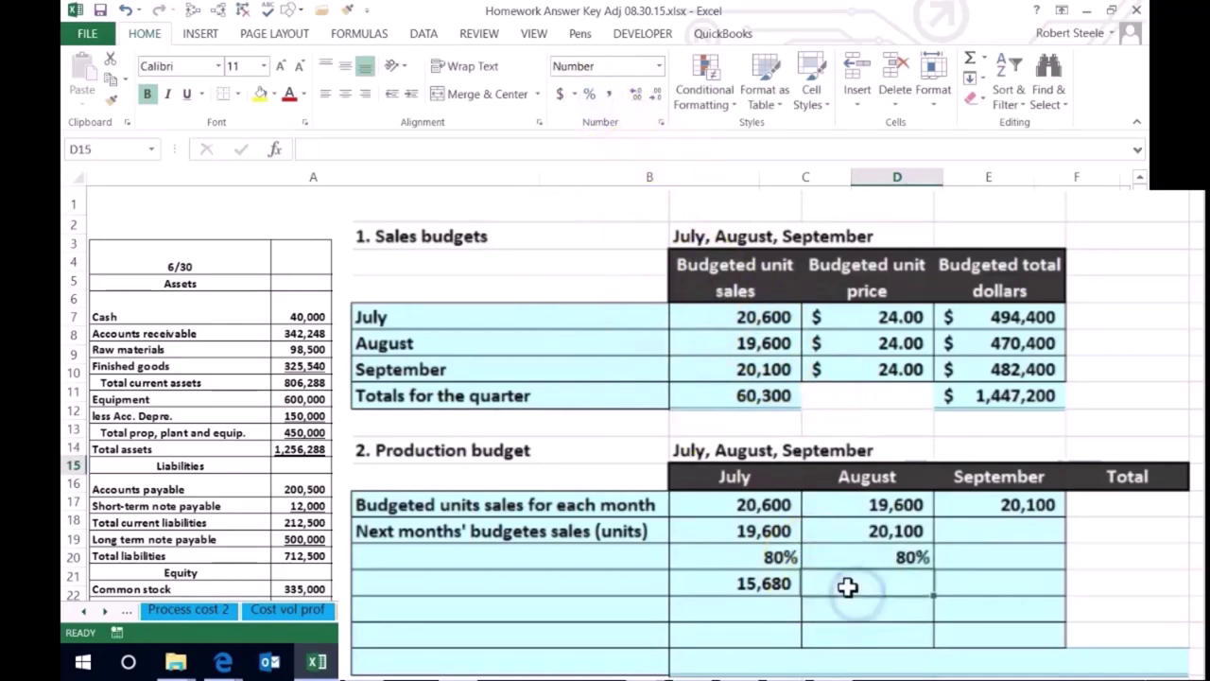
type("=")
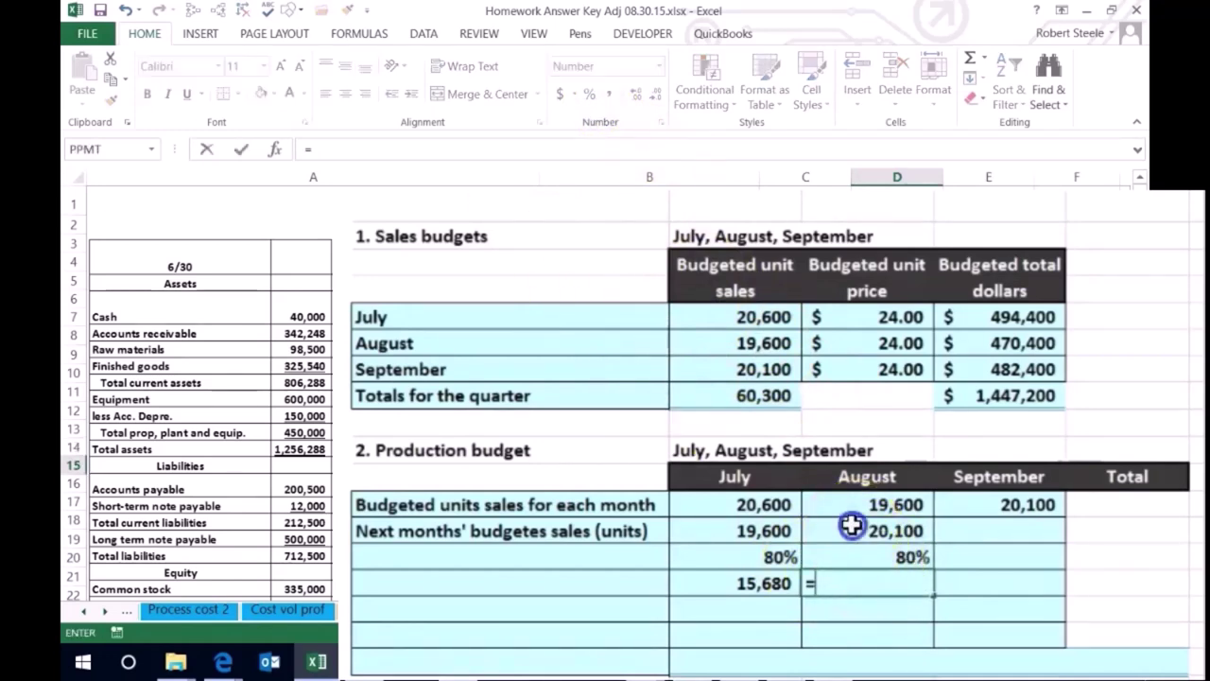
left_click(851, 529)
type("*")
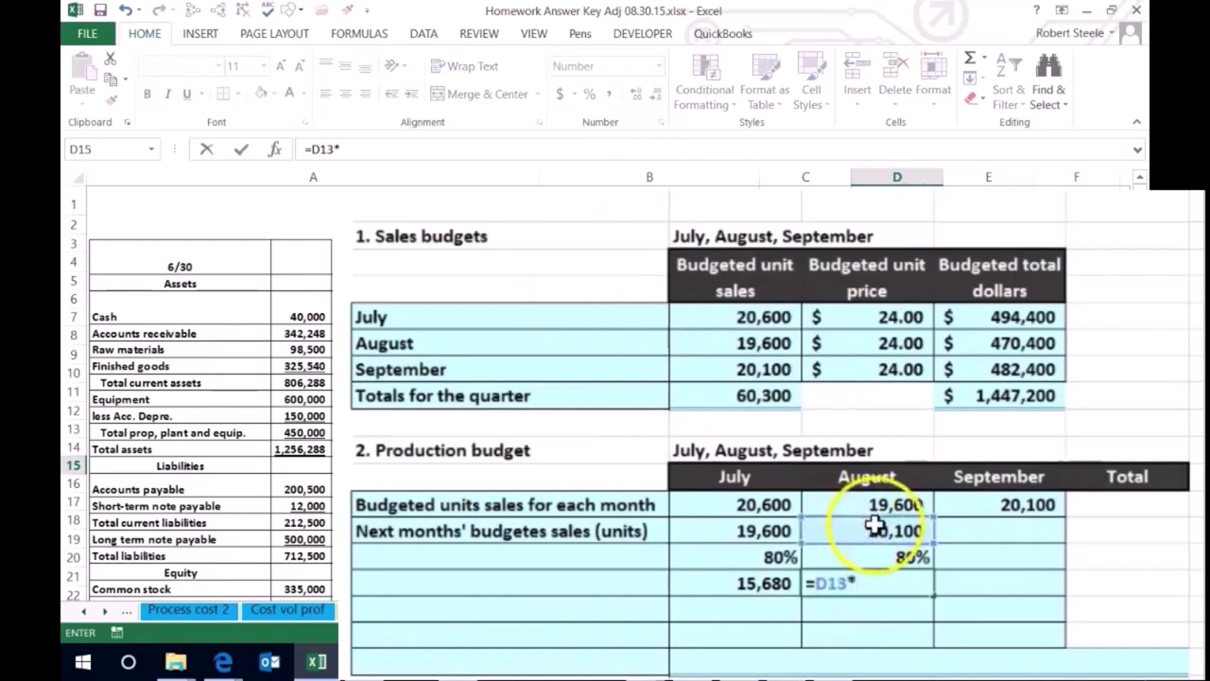
left_click(869, 550)
key("Return")
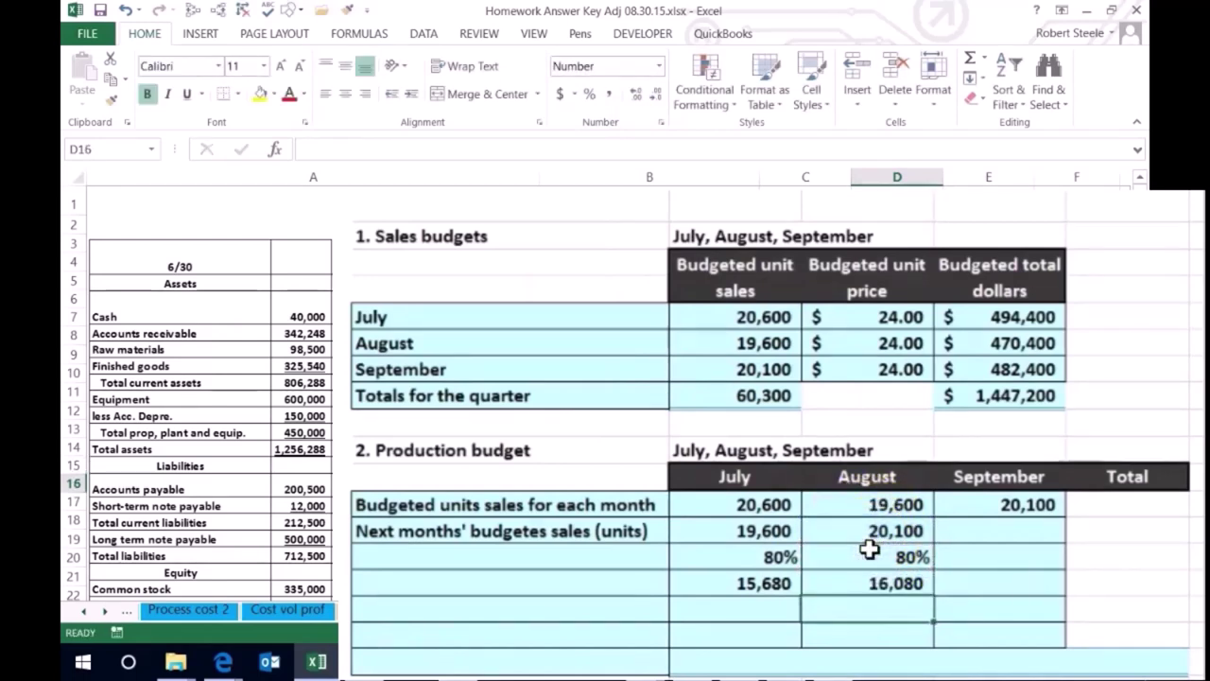
key("Up")
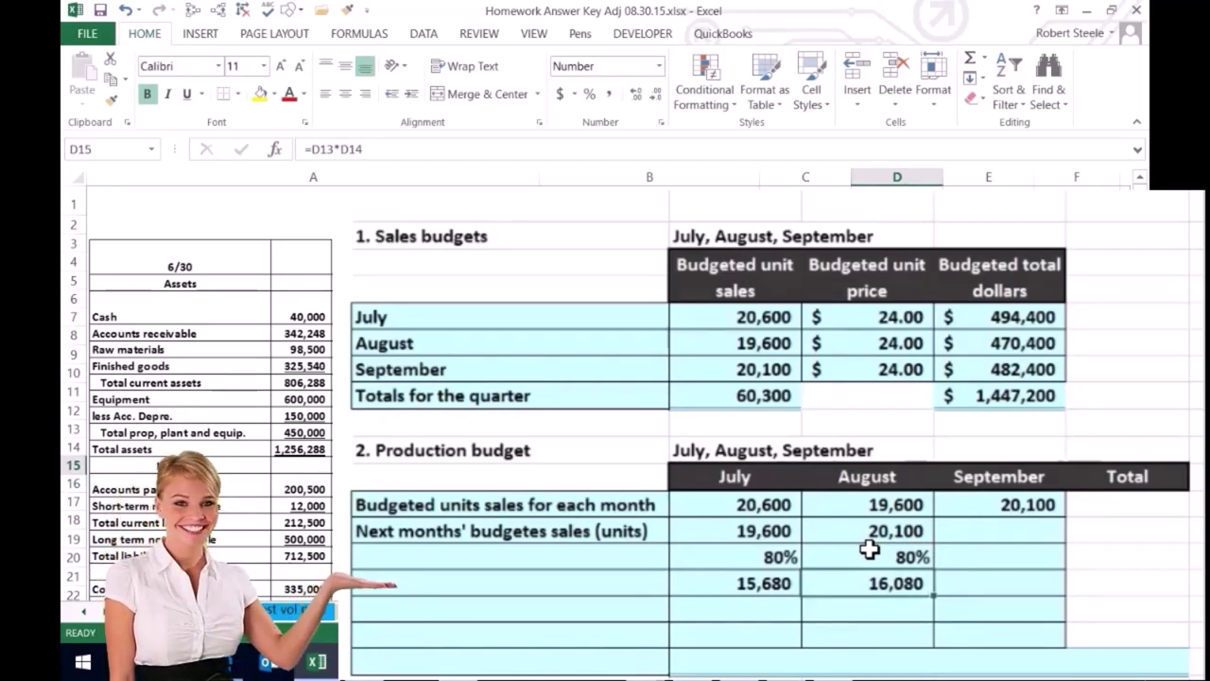
key("Right")
key("Up")
key("Up")
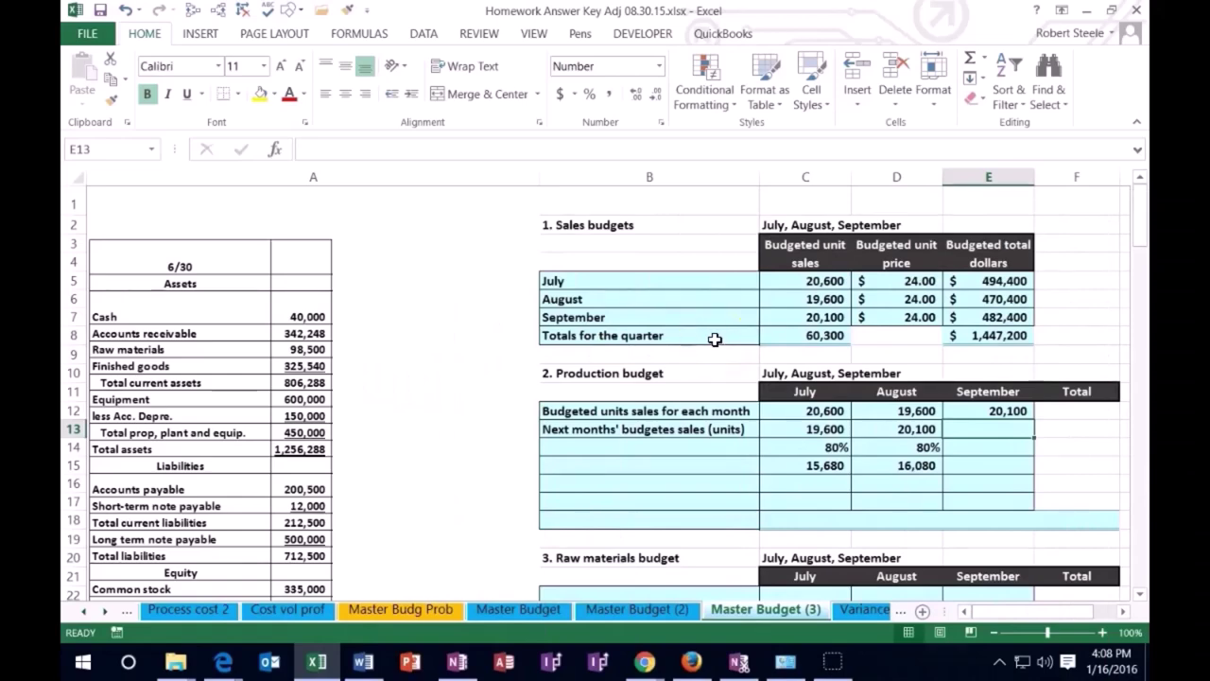
Enter September's next-month sales of 20,600 and an 80% inventory ratio
scroll(715, 339, "down", 4)
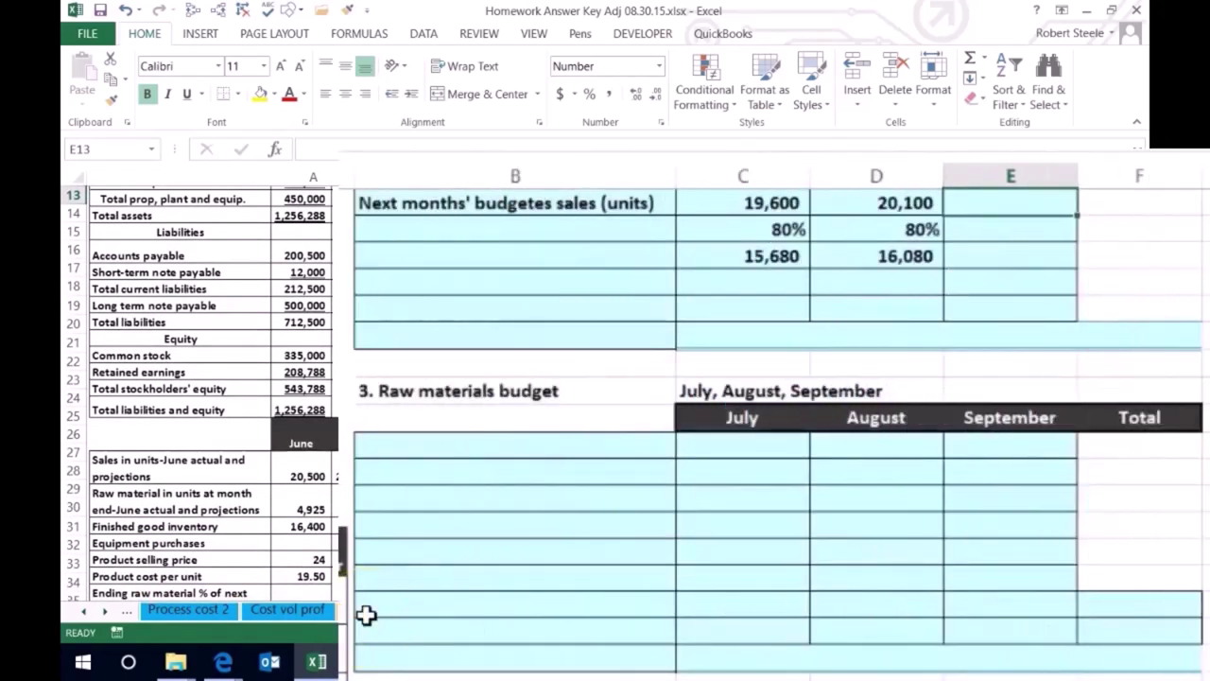
type("20,60")
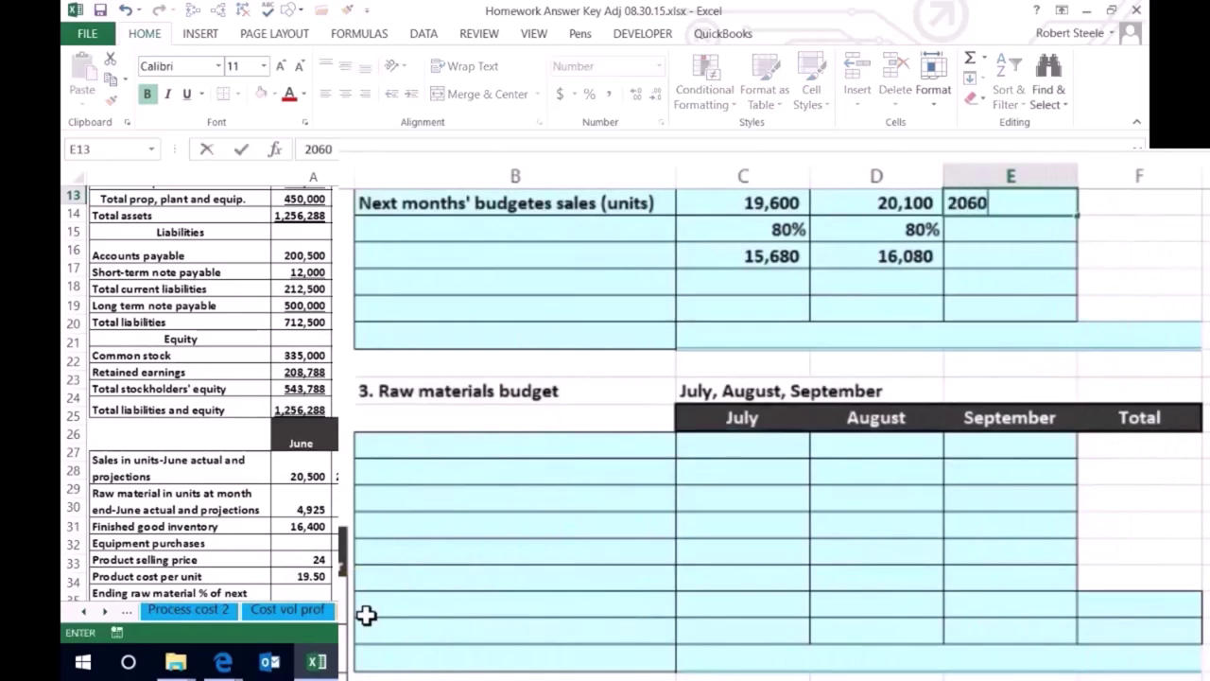
type("0")
key("Return")
scroll(366, 615, "up", 3)
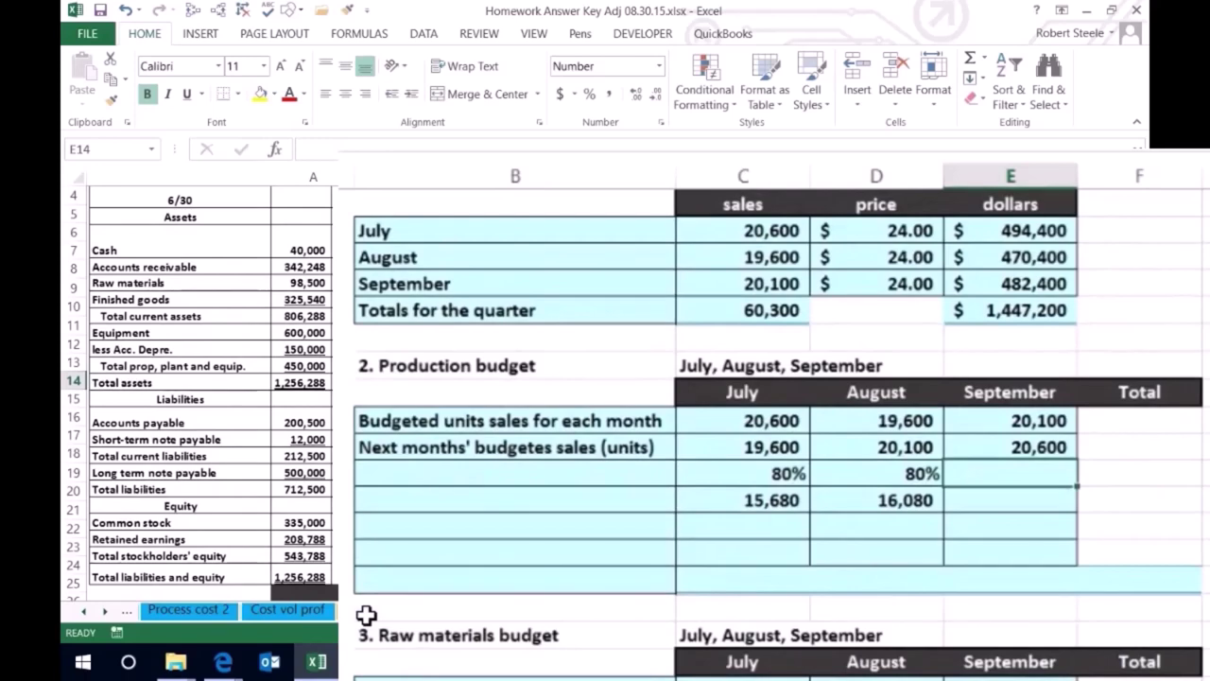
type(".8")
key("Return")
key("Up")
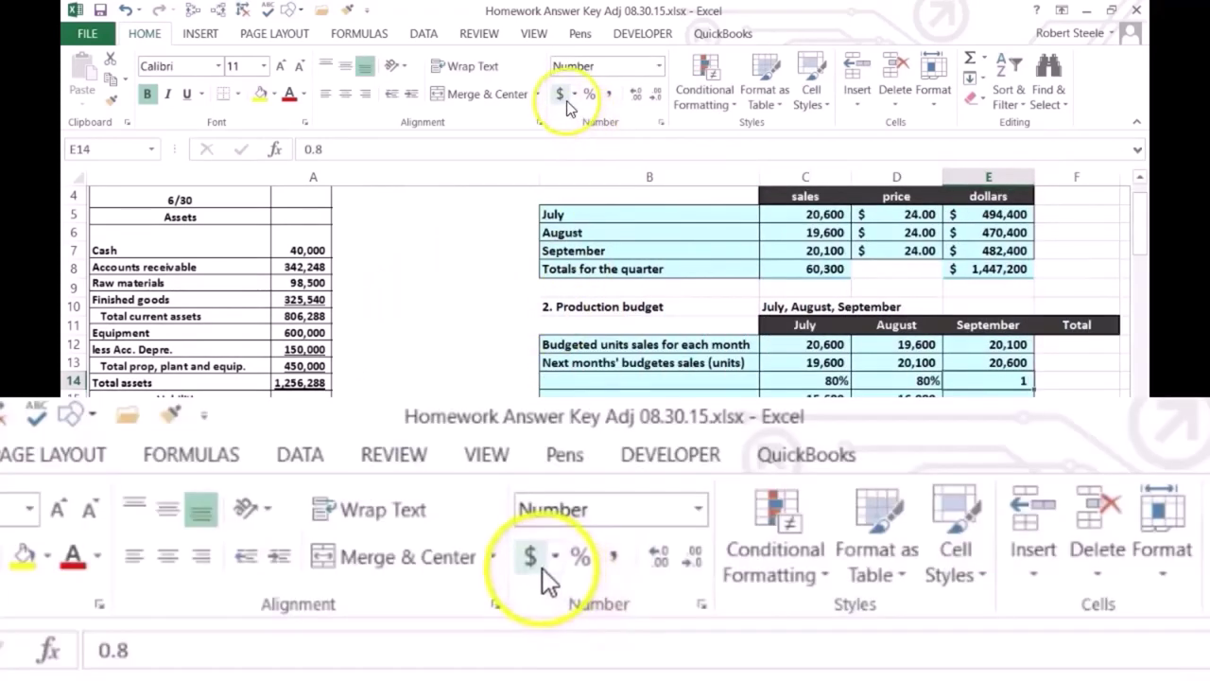
left_click(590, 94)
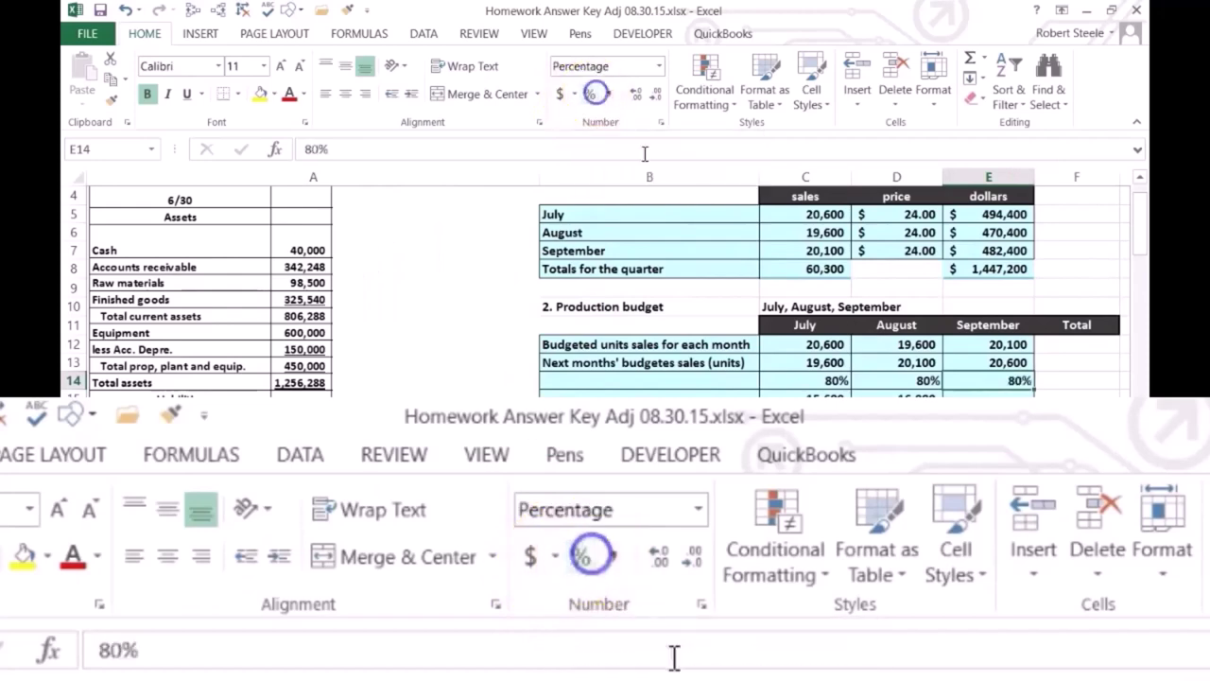
Compute September's ending inventory as =E13*E14, giving 16,480
left_click(966, 398)
type("=")
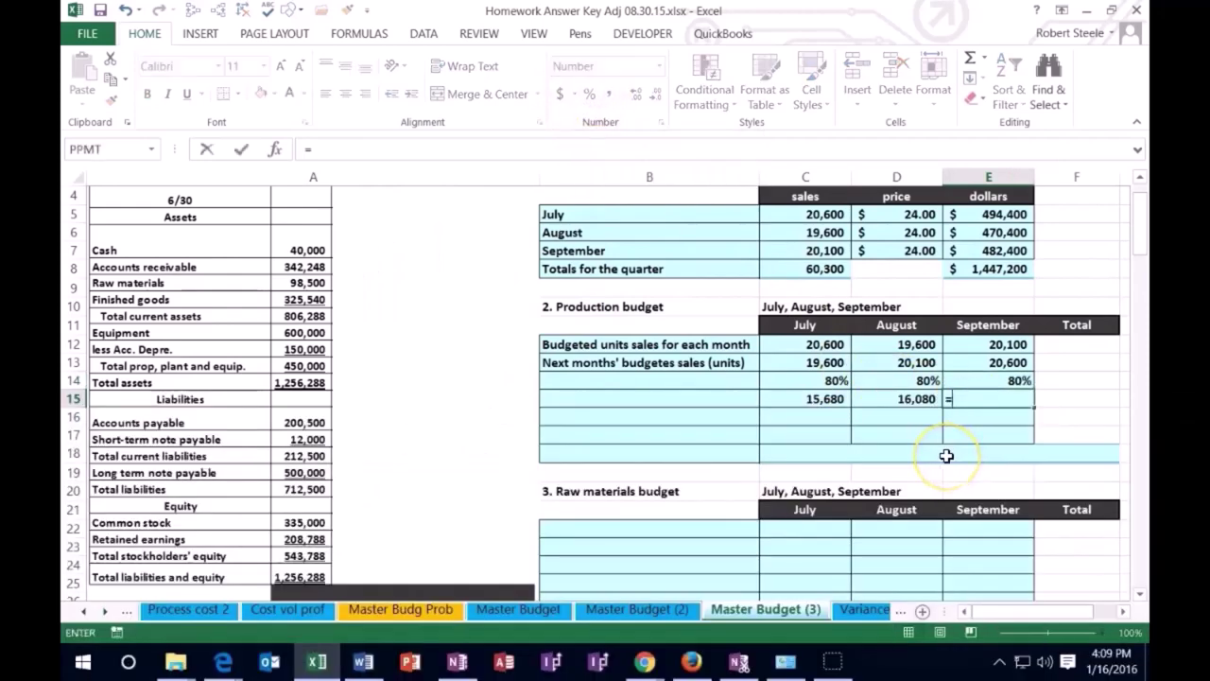
left_click(986, 364)
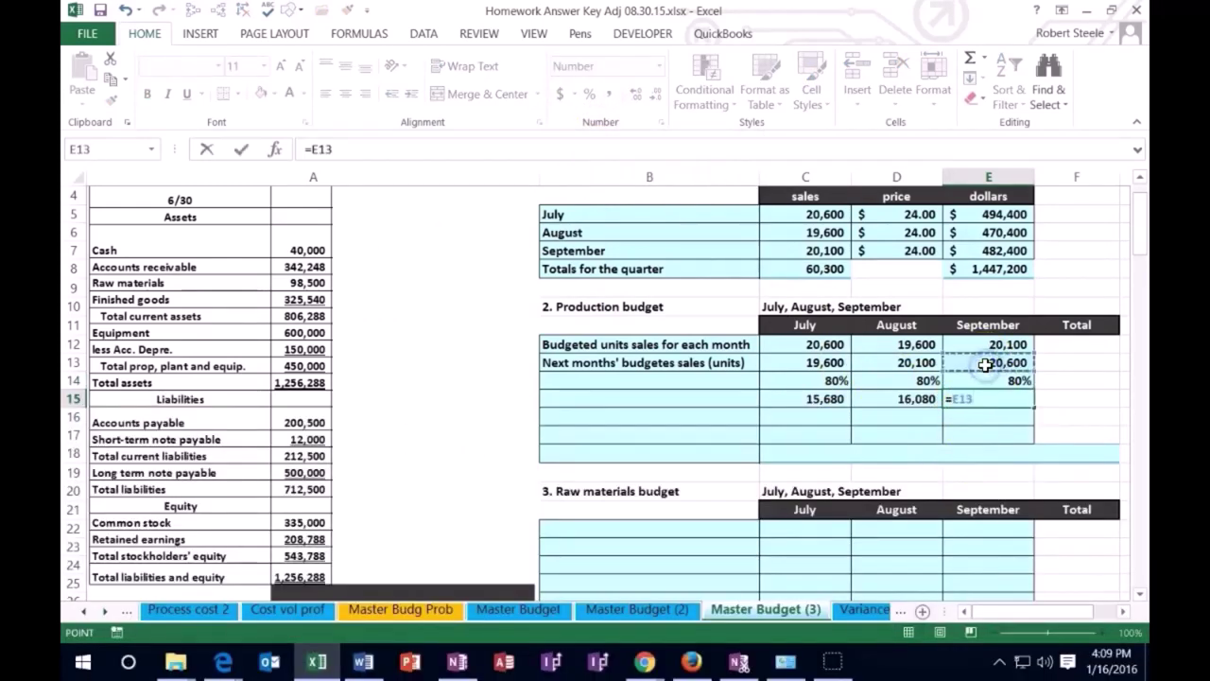
type("*")
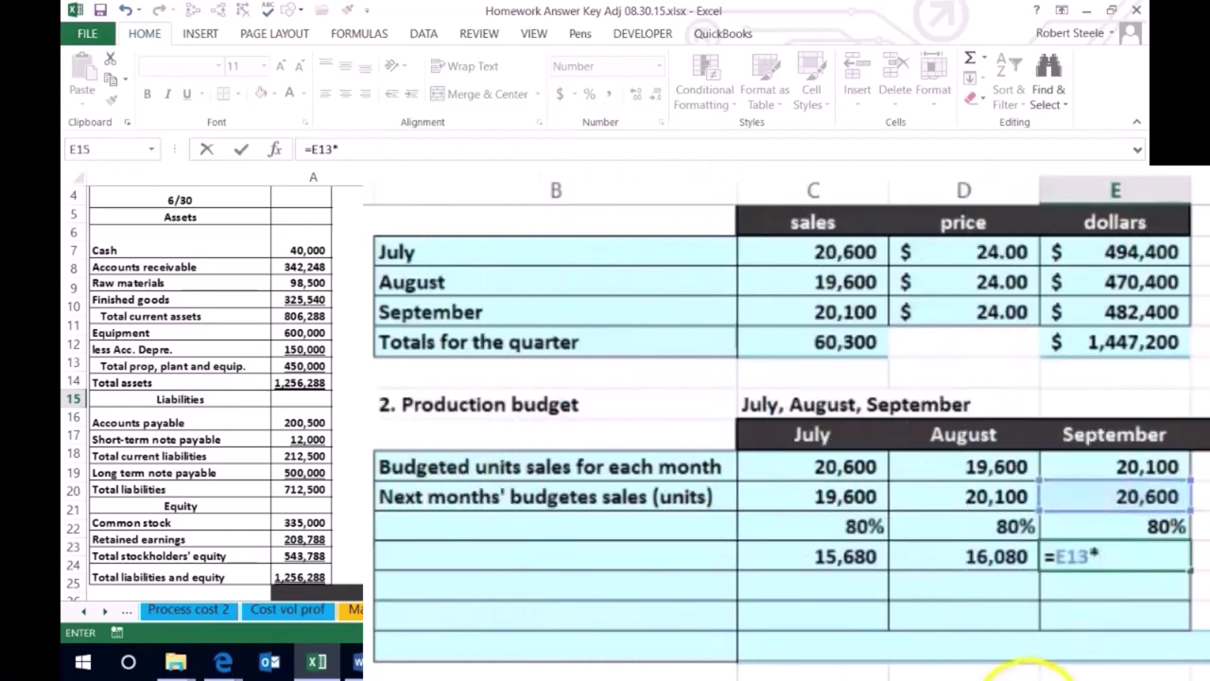
left_click(1153, 525)
key("Return")
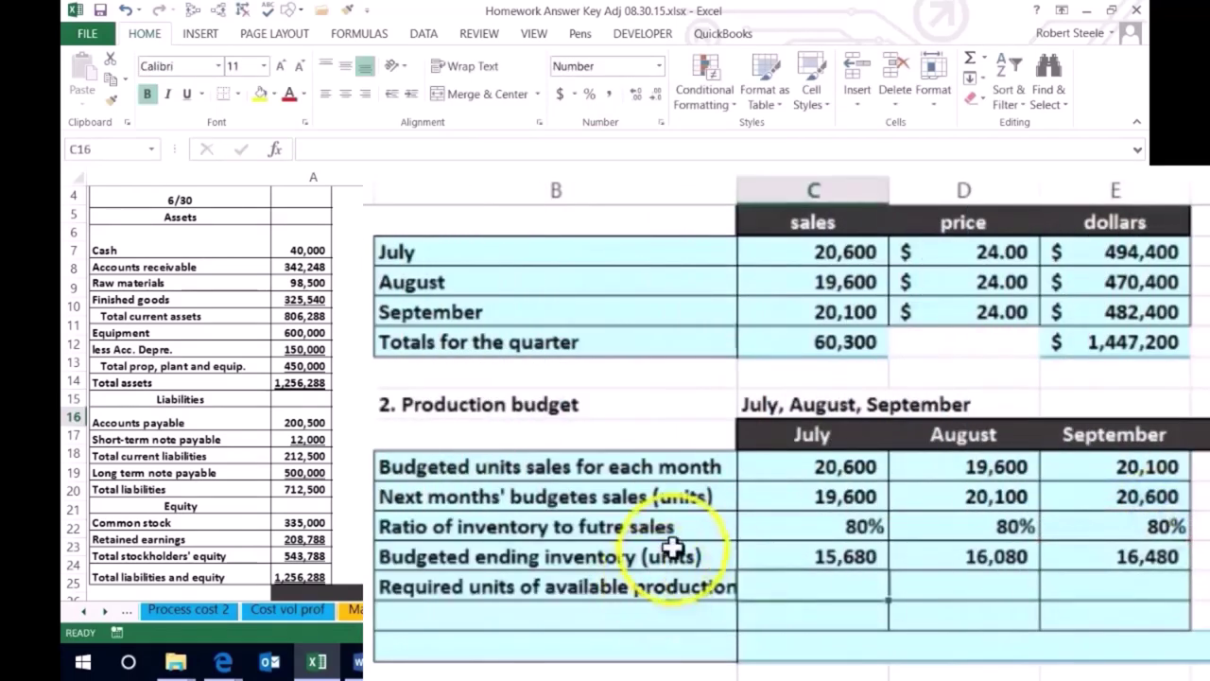
left_click(415, 529)
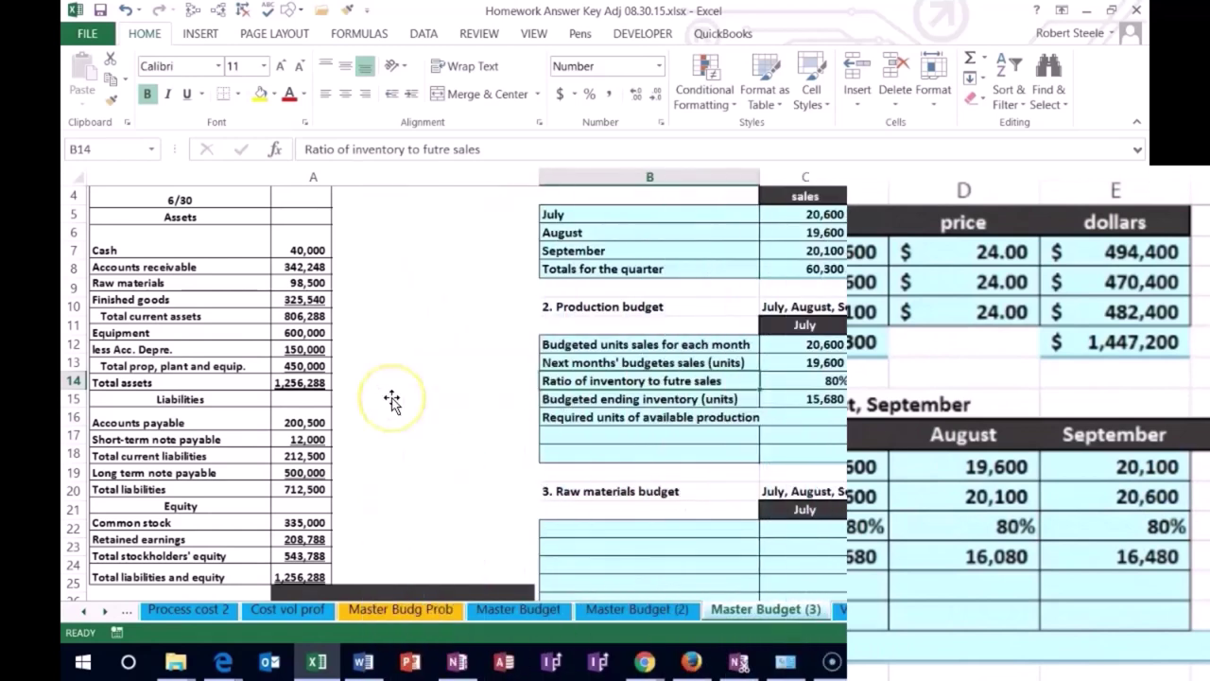
key("Down")
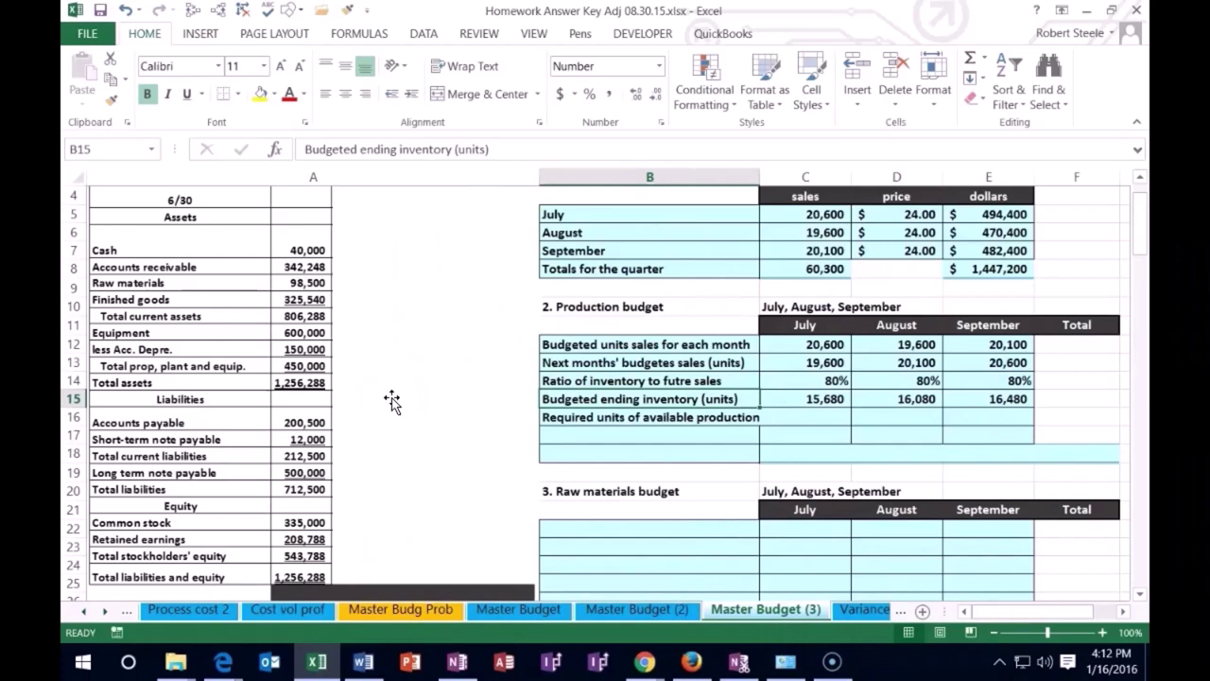
key("Down")
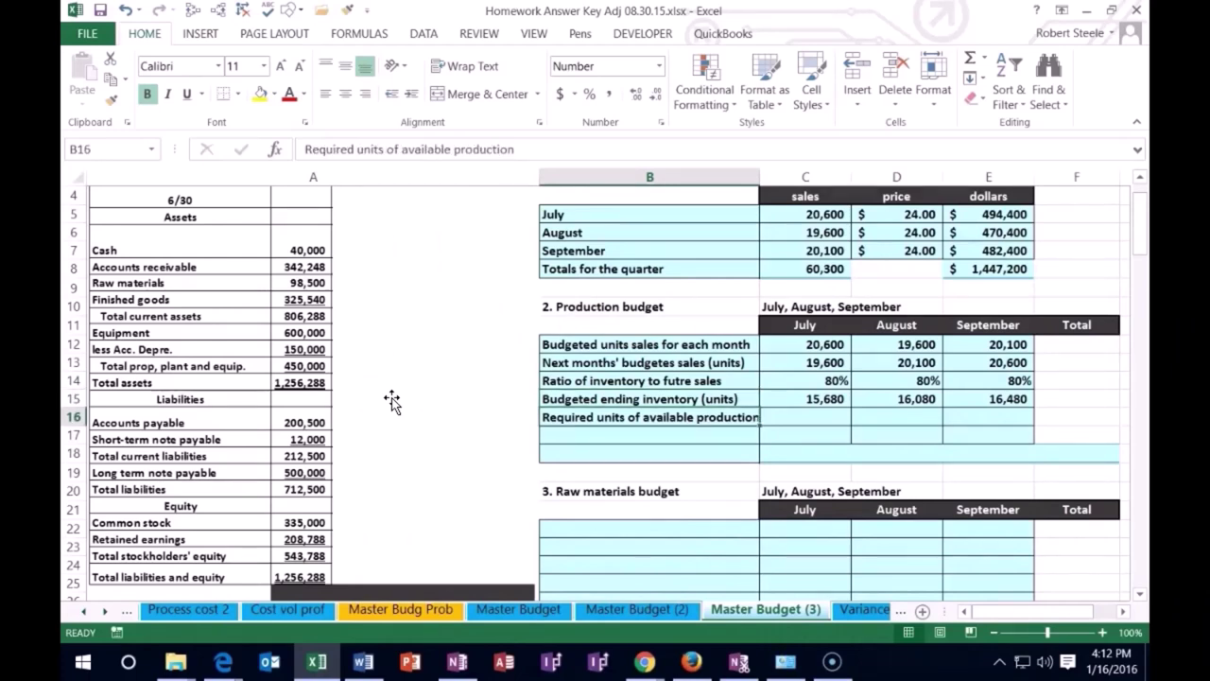
key("Right")
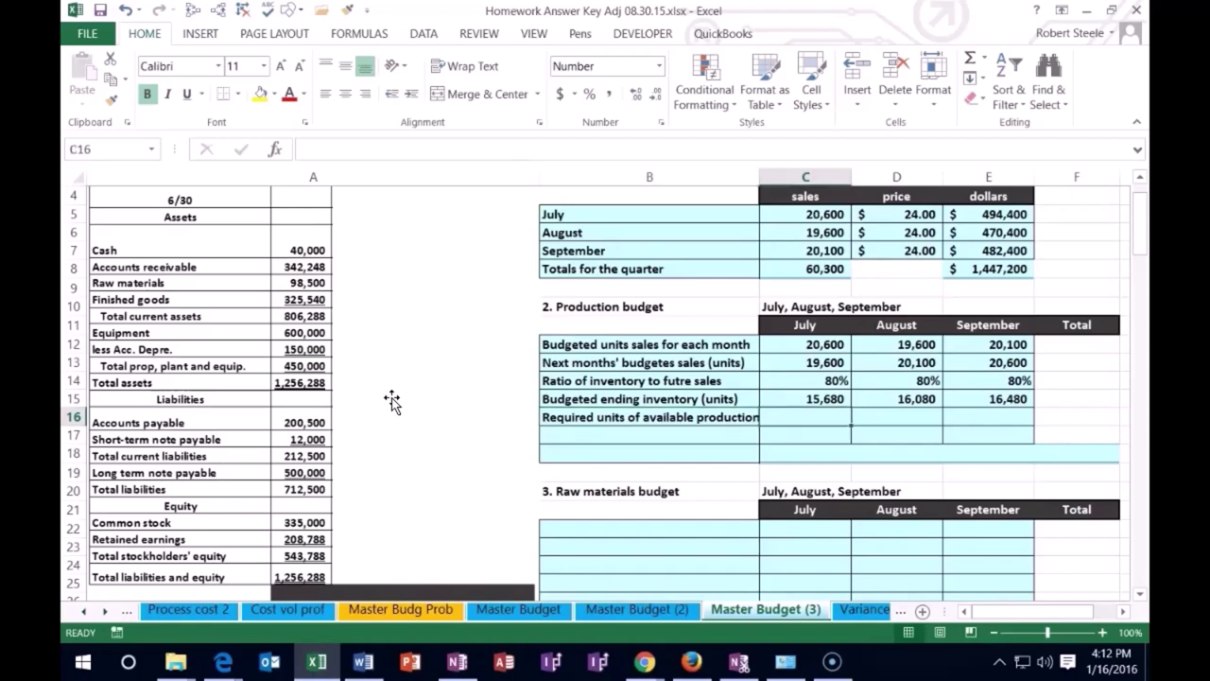
Enter =C12+C15, =D12+D15 and =E12+E15 in row 16, giving 36,280, 35,680 and 36,580
type("=")
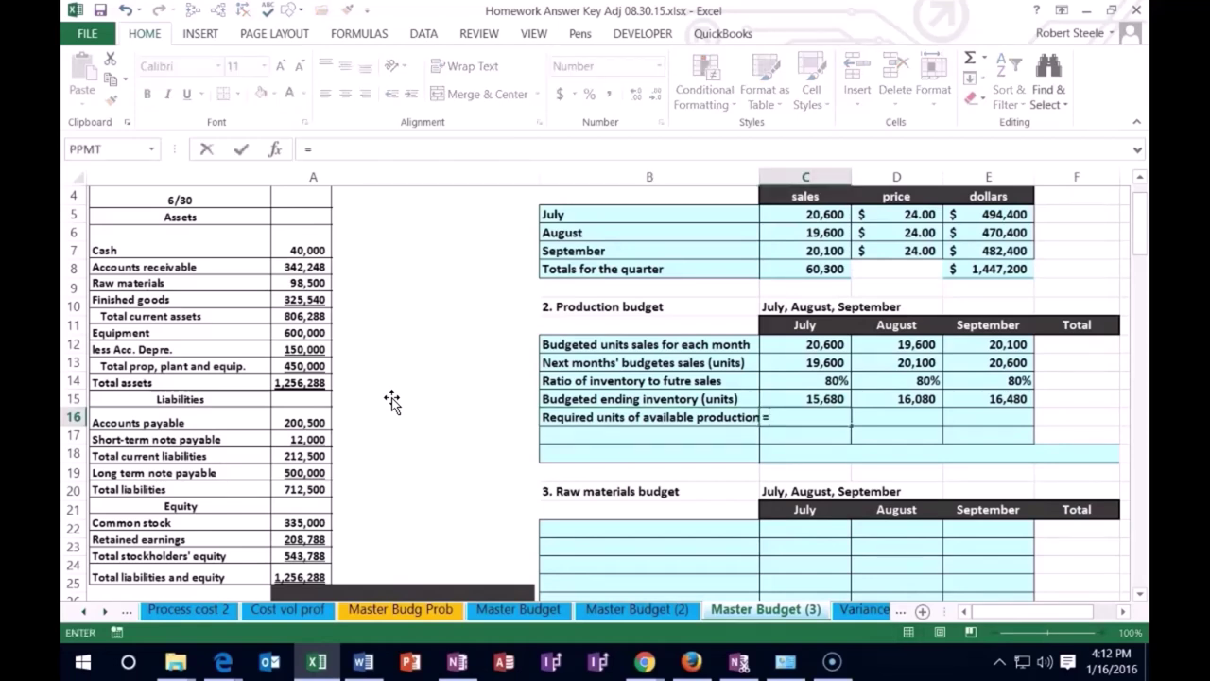
left_click(787, 342)
type("+")
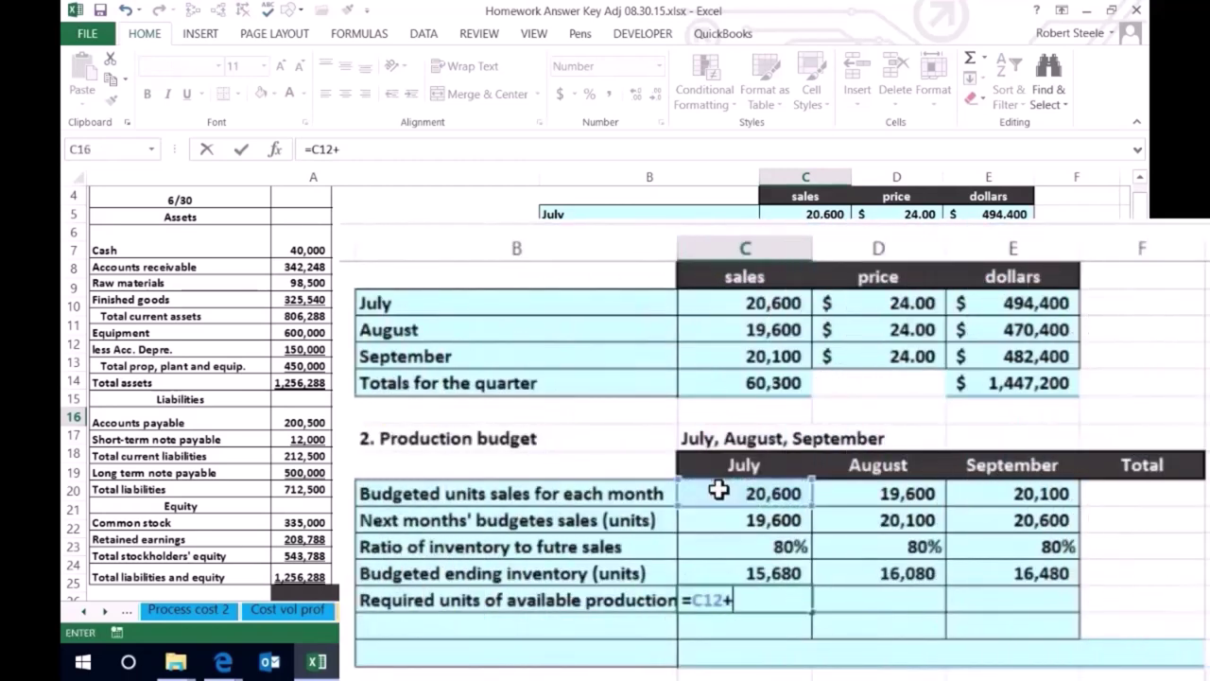
left_click(723, 565)
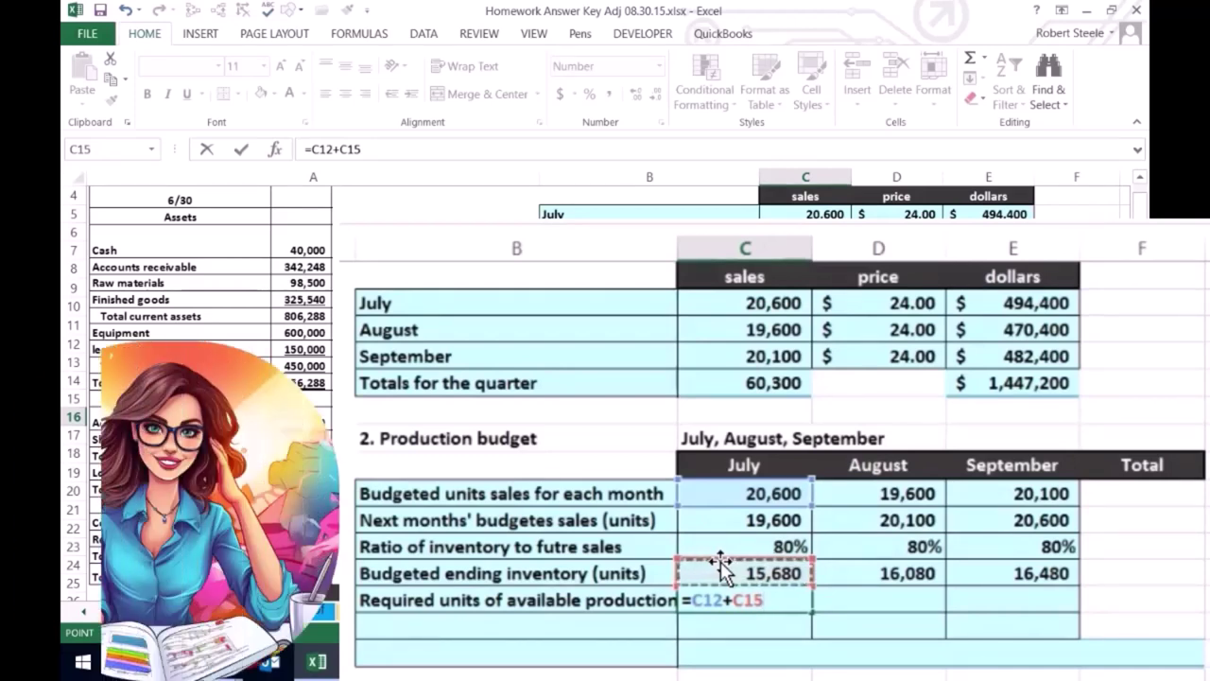
key("Tab")
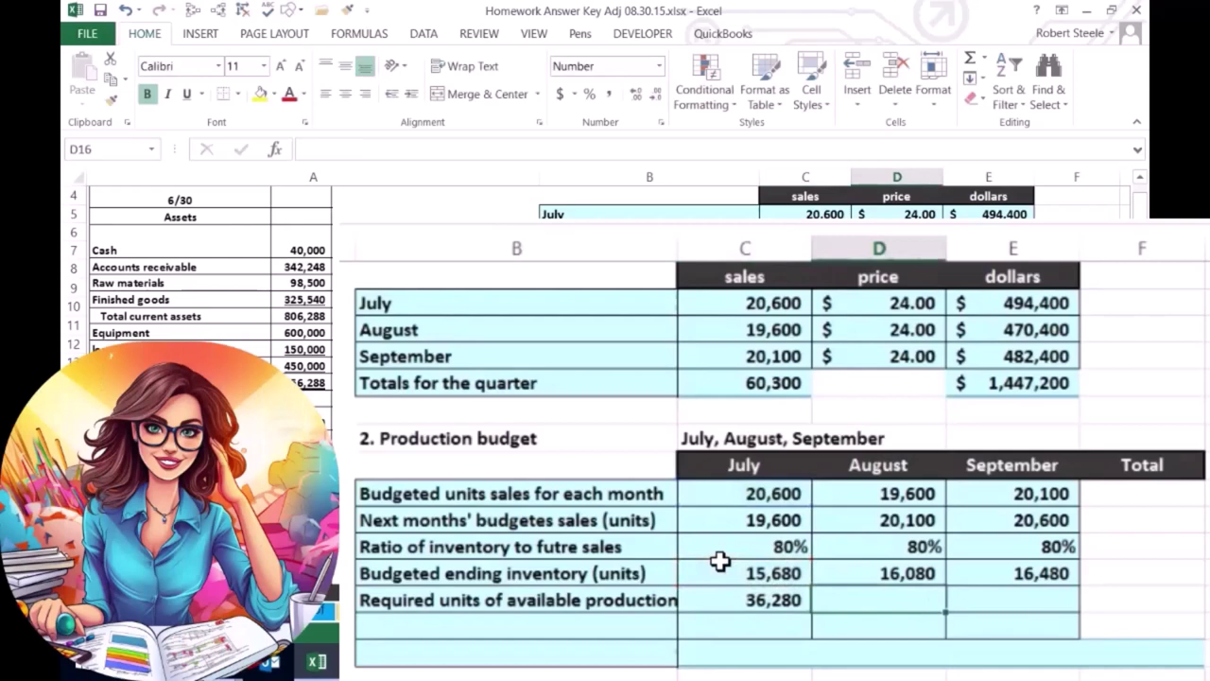
type("=")
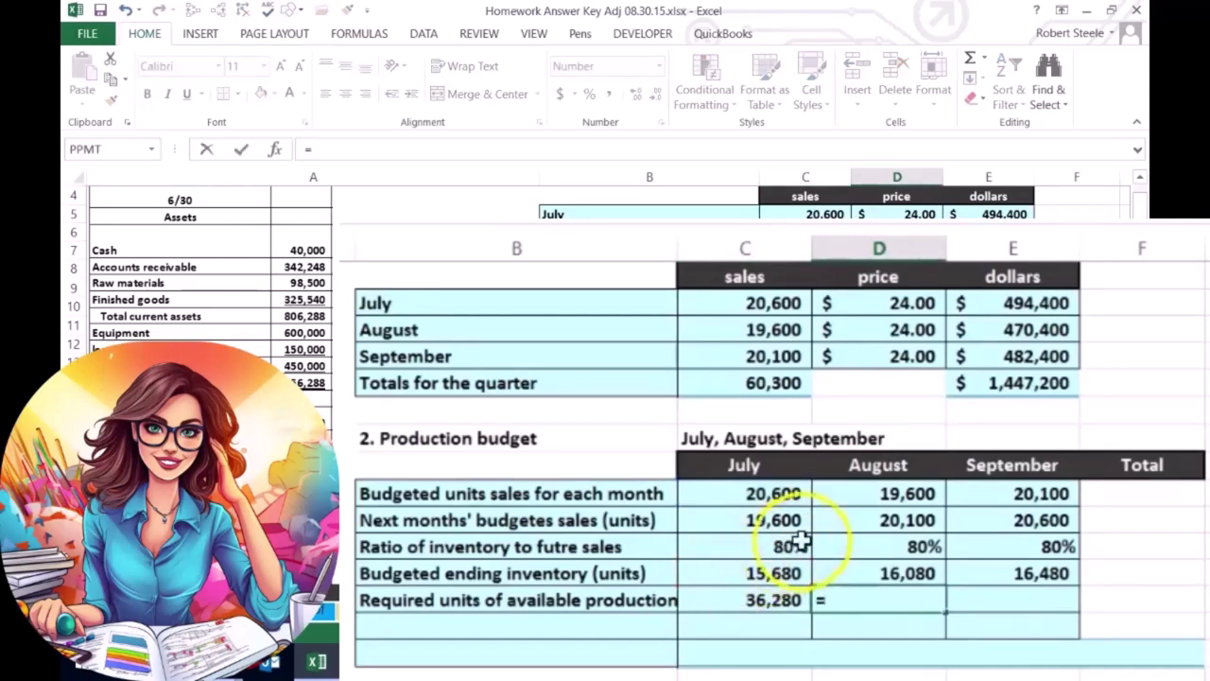
left_click(849, 497)
type("+")
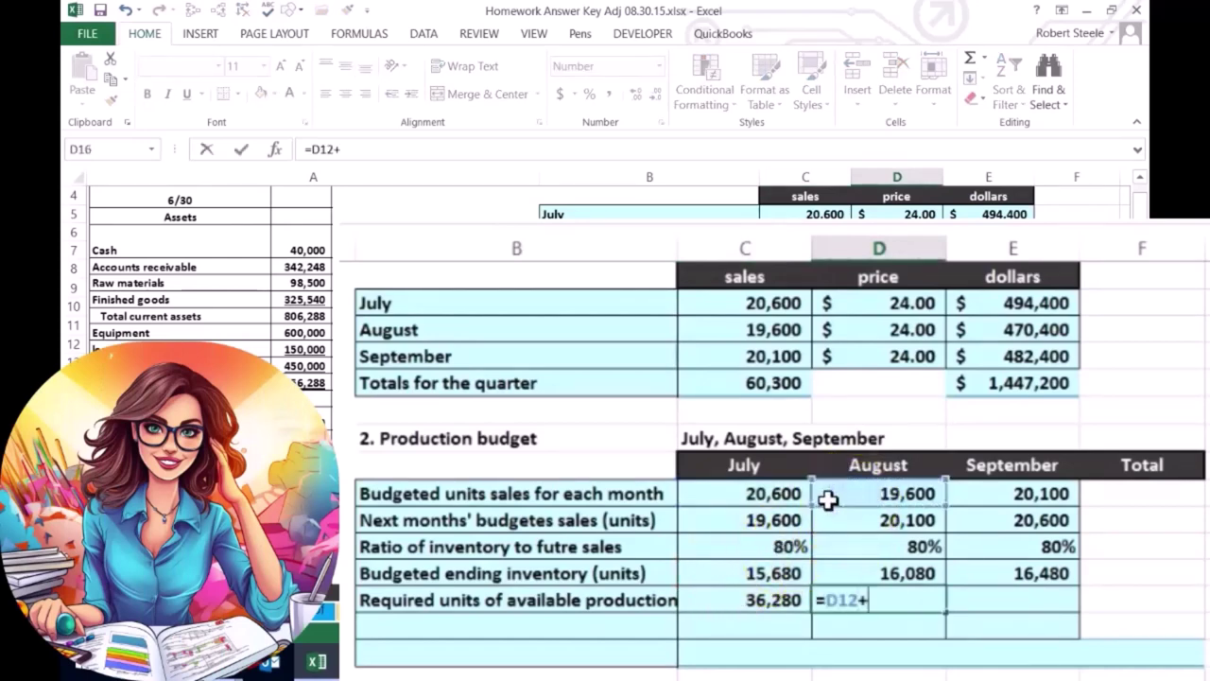
left_click(854, 573)
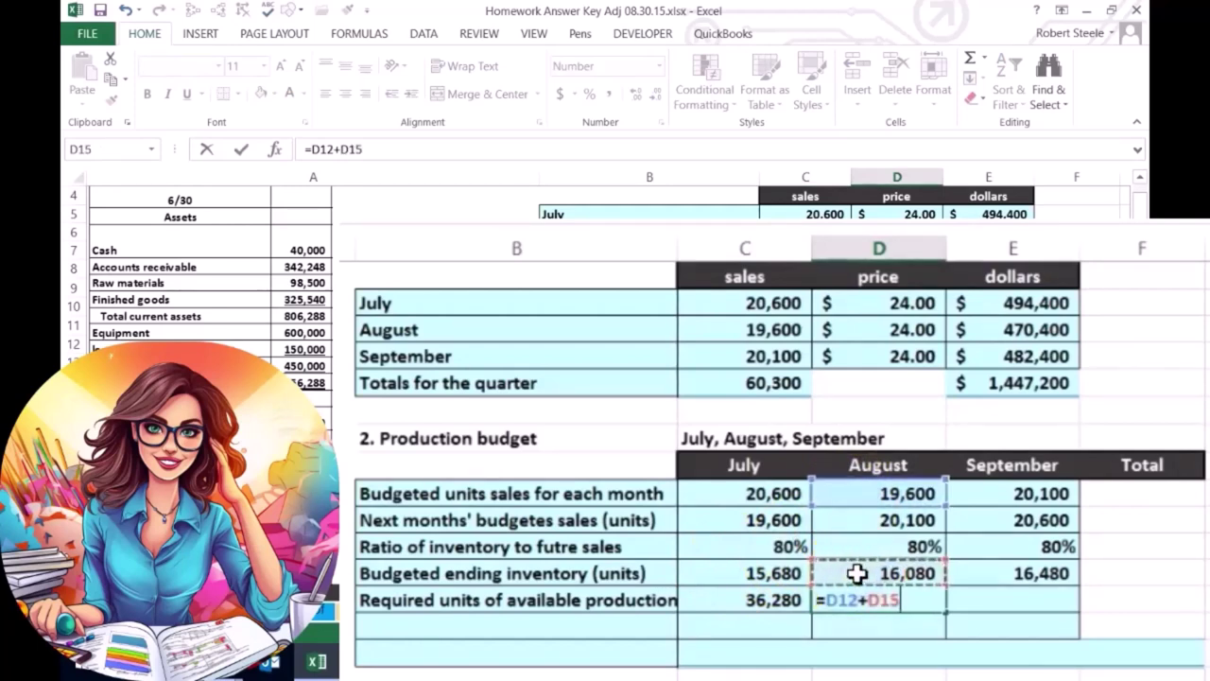
key("Tab")
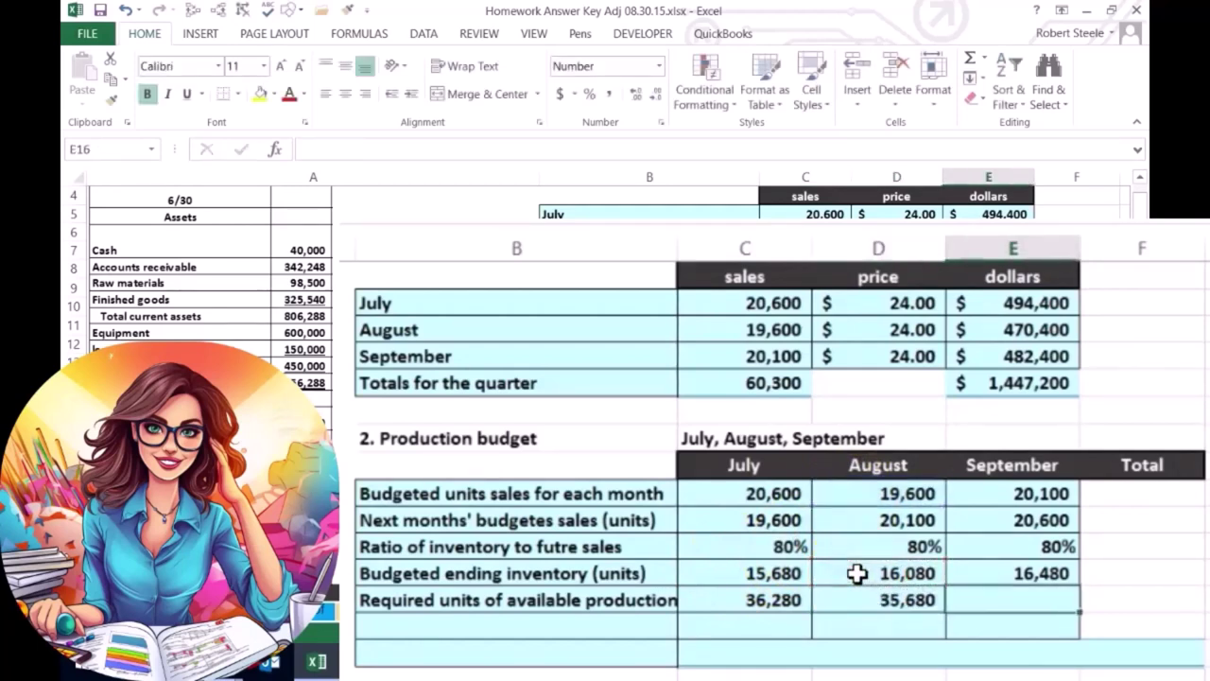
type("=")
left_click(1011, 492)
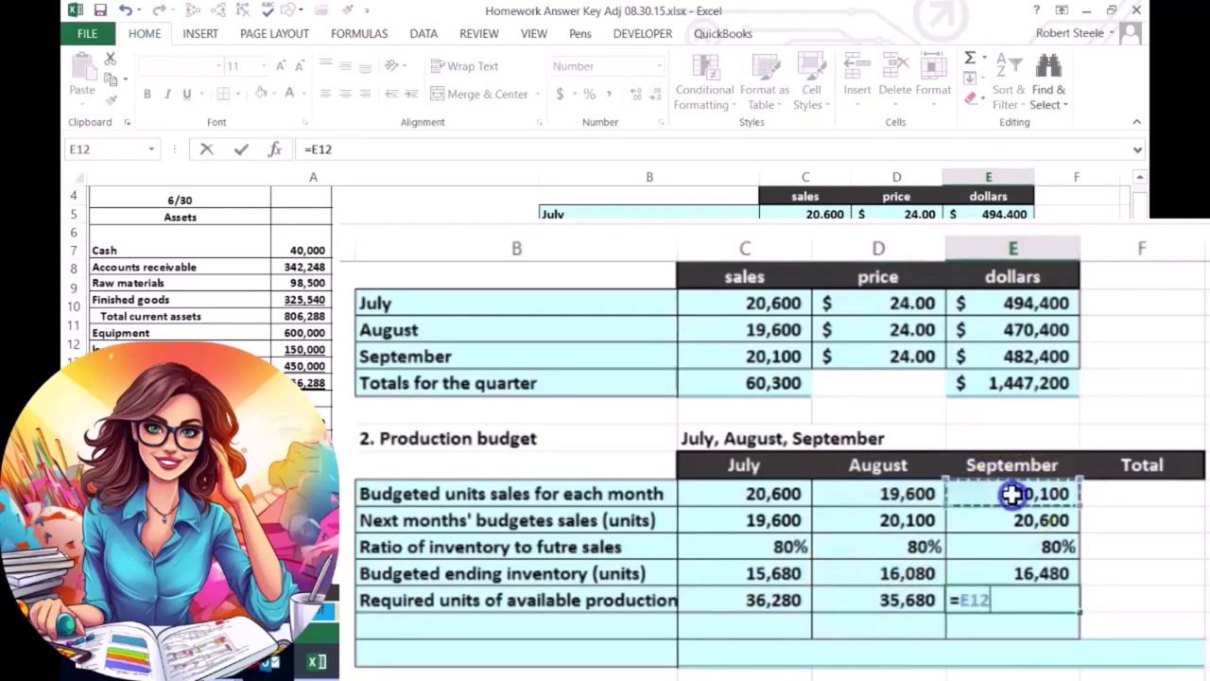
type("+")
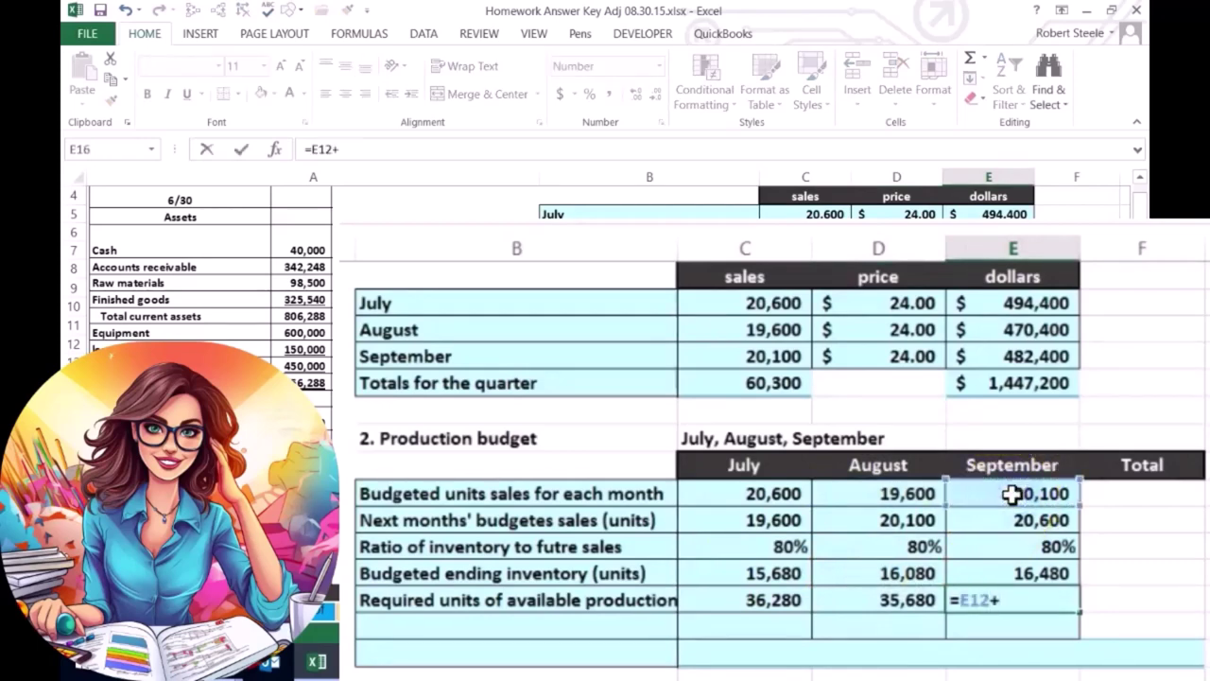
left_click(1023, 571)
key("Return")
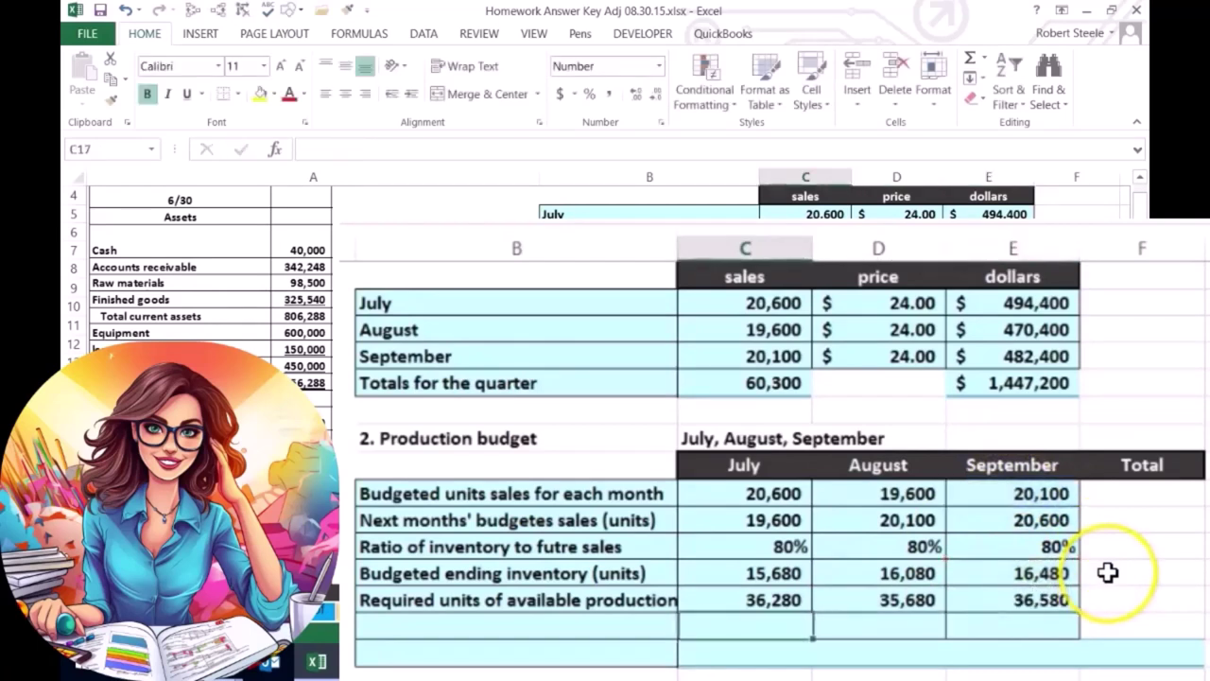
key("Left")
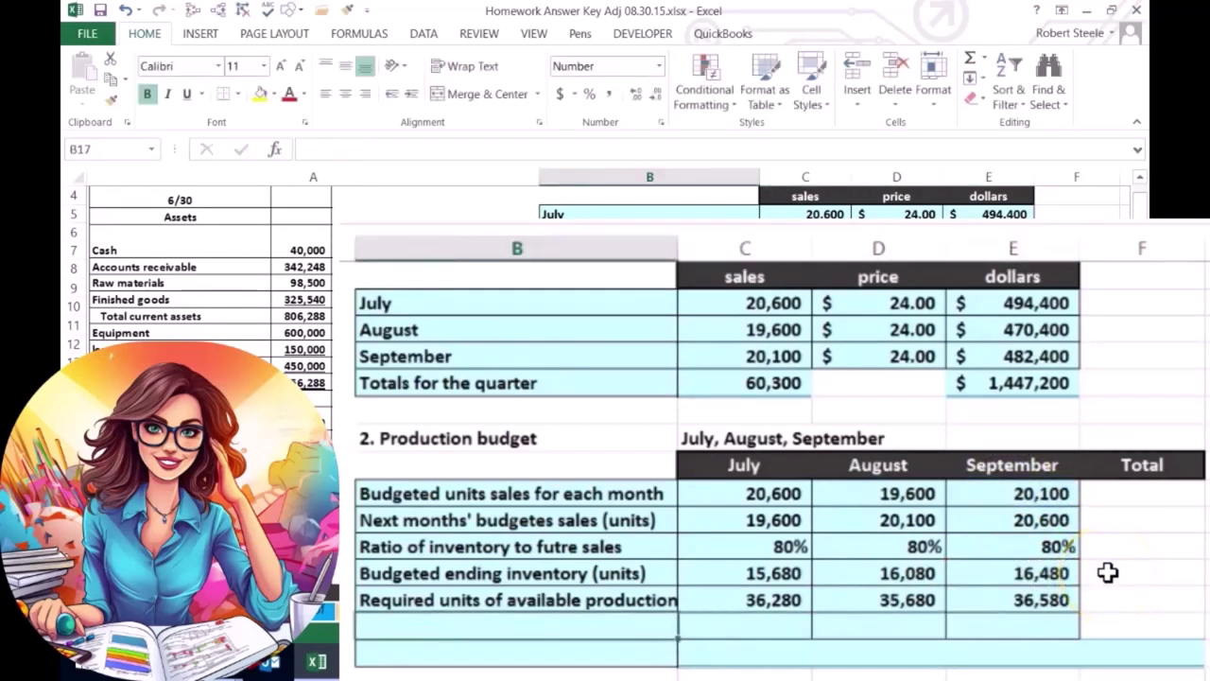
Review July's required production formula and select August's beginning inventory cell D17
left_click(784, 600)
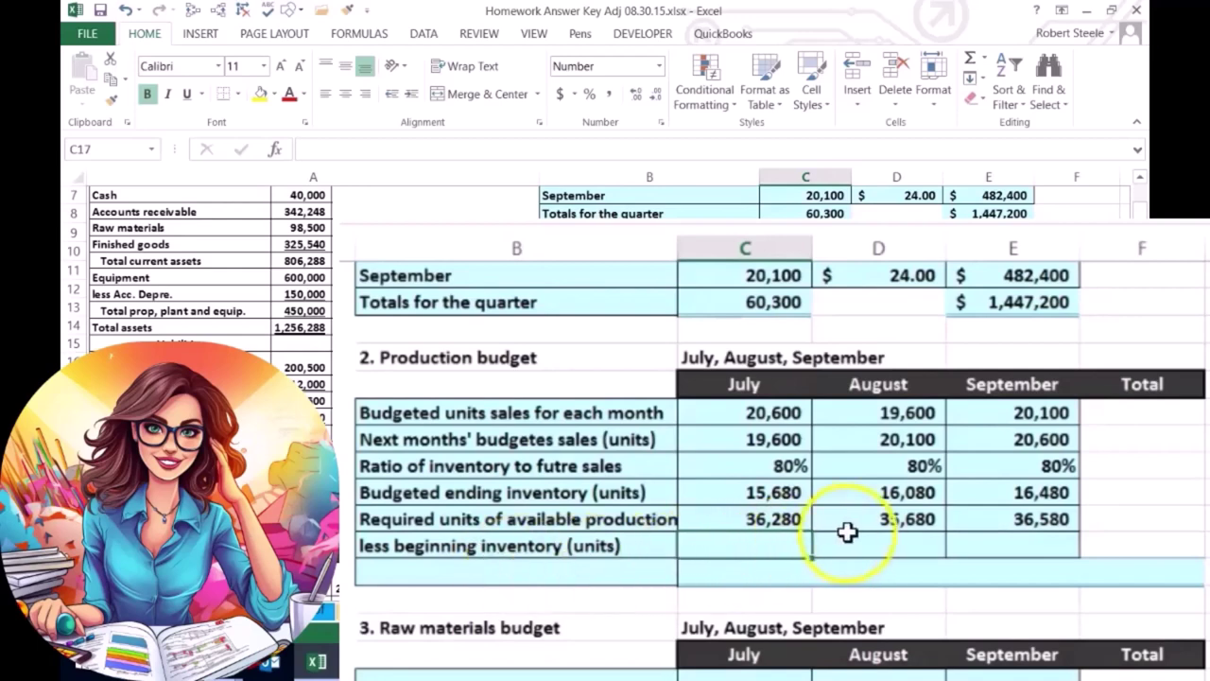
left_click(880, 540)
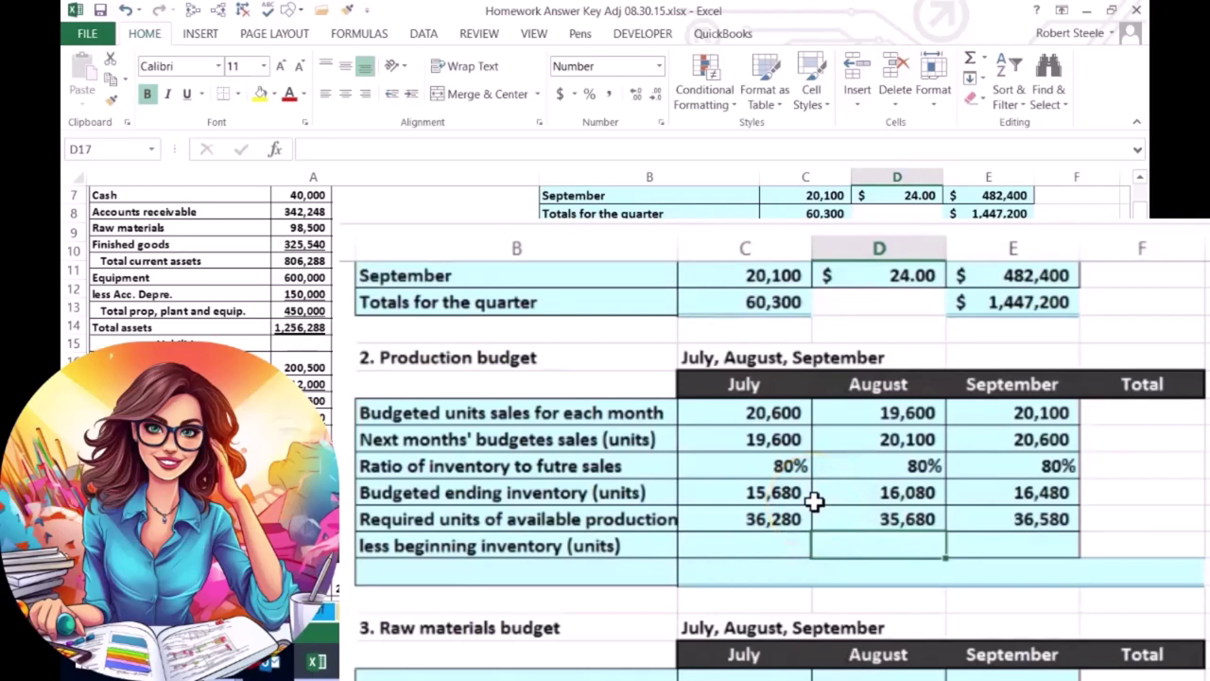
Set August's beginning inventory to July's ending inventory, 15,680 units
left_click(843, 548)
type("=")
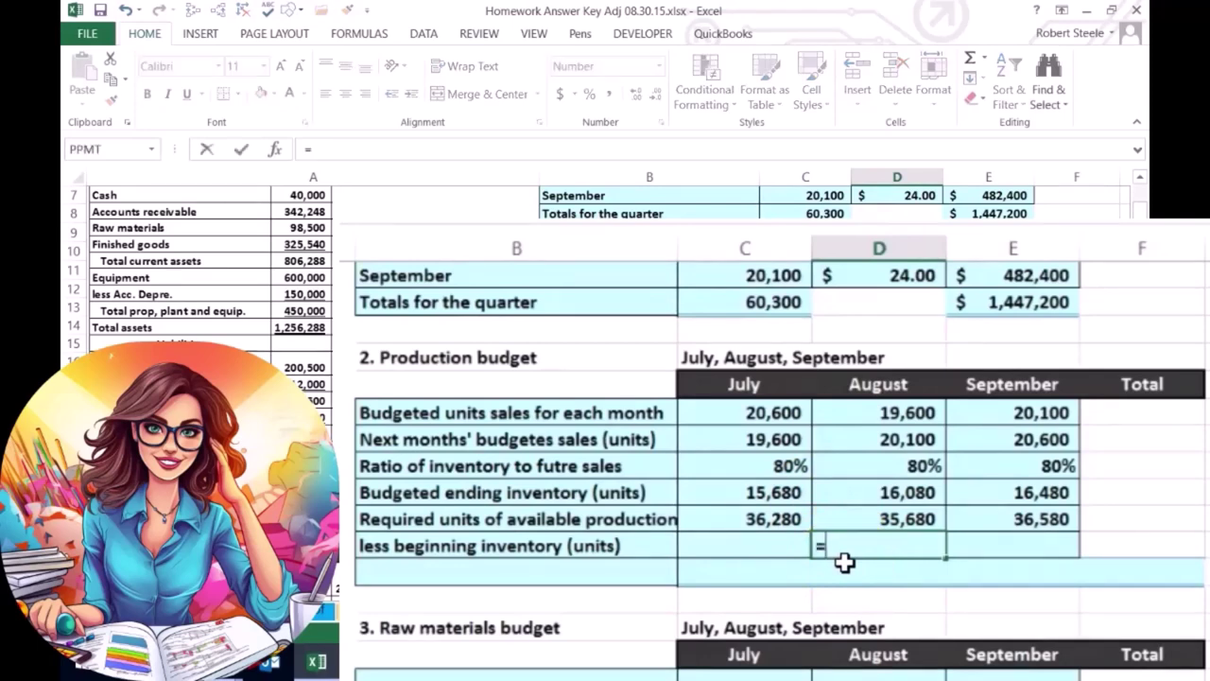
left_click(792, 492)
key("Return")
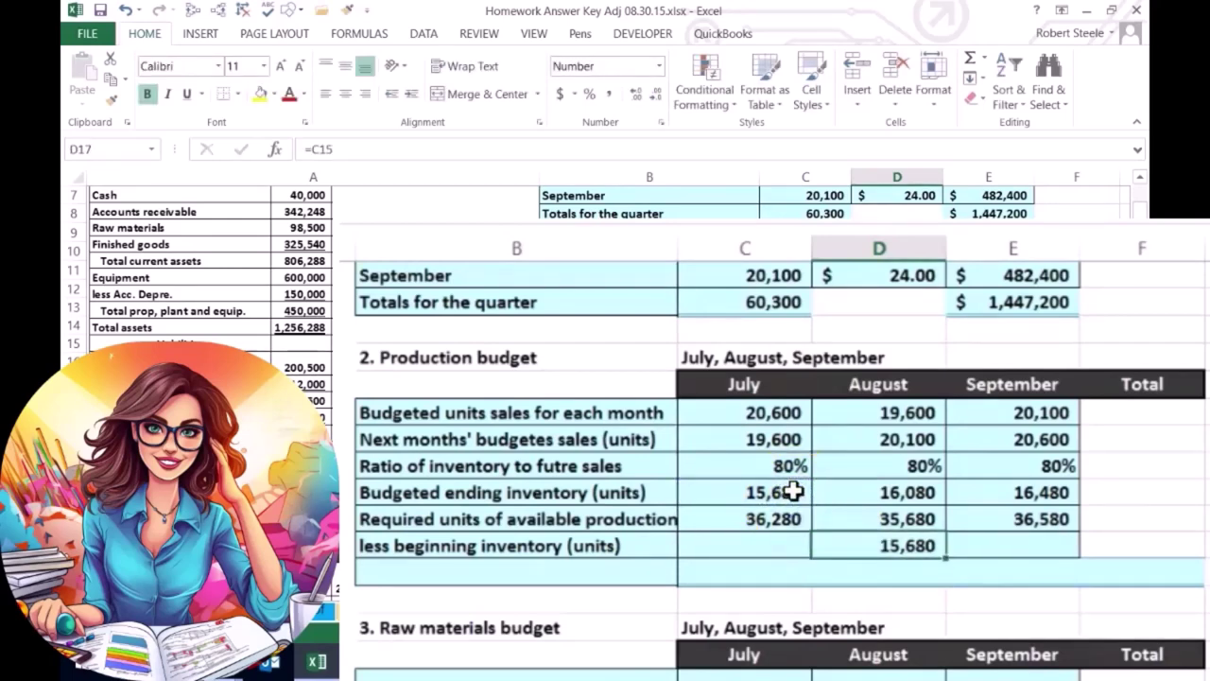
left_click(792, 491)
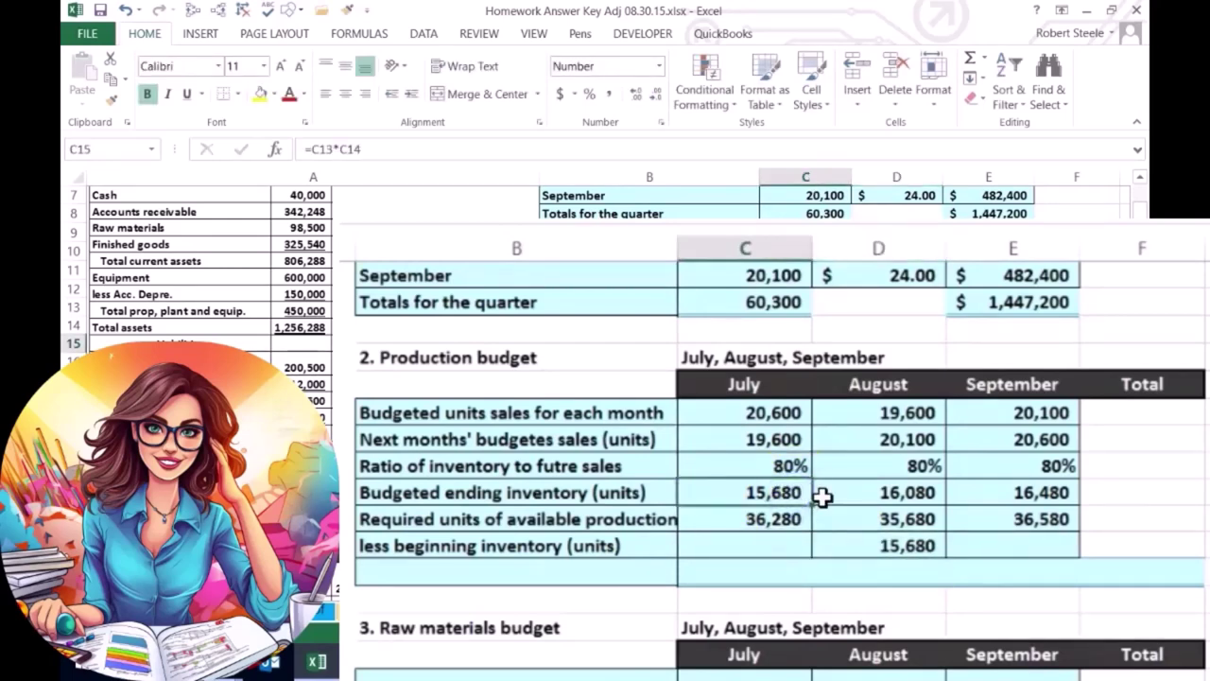
left_click(881, 543)
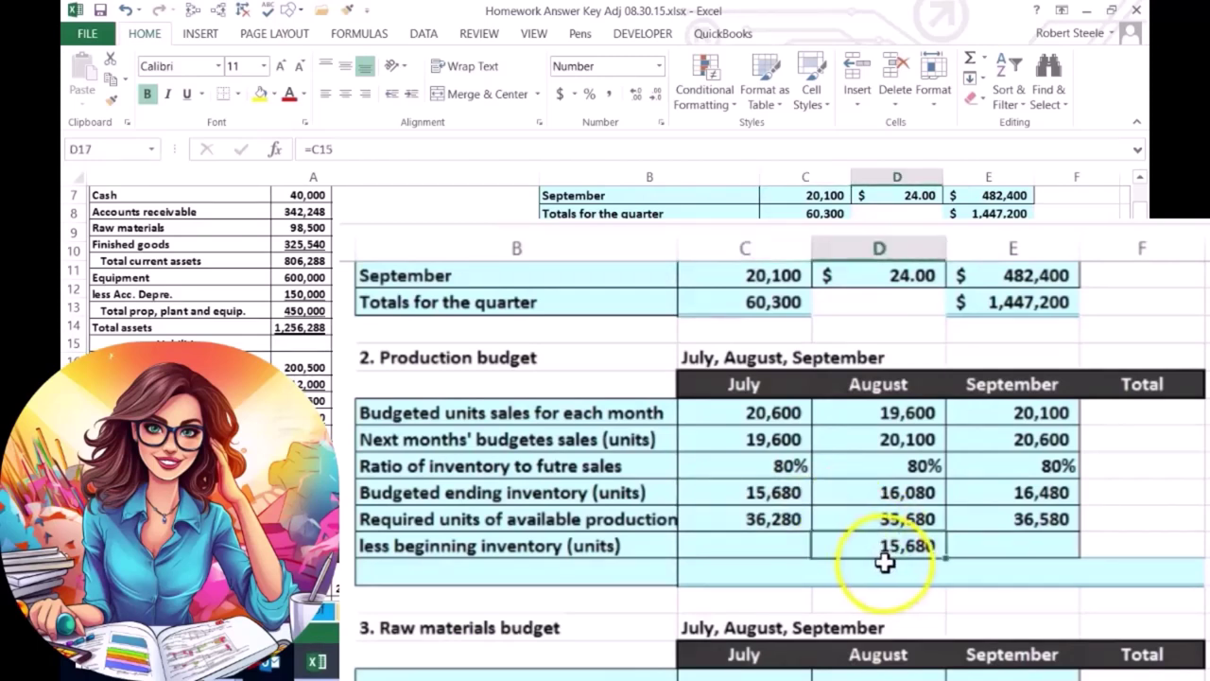
Set September's beginning inventory in E17 to =D15, August's ending inventory of 16,080
left_click(912, 555)
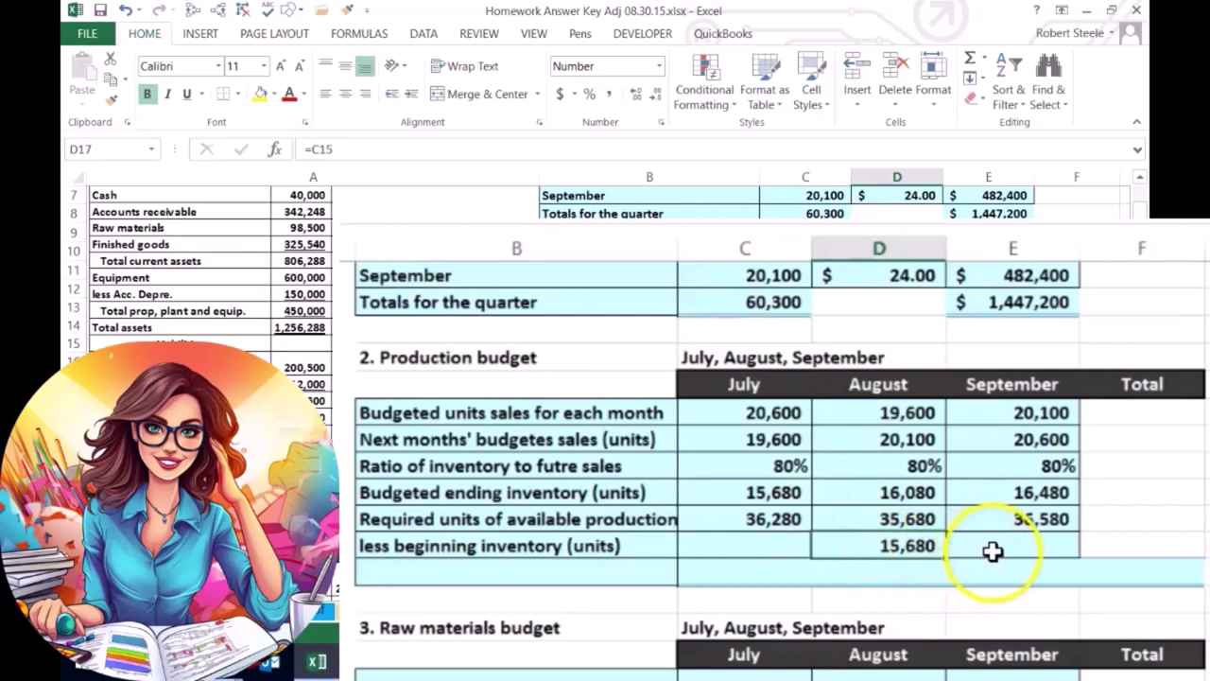
left_click(918, 492)
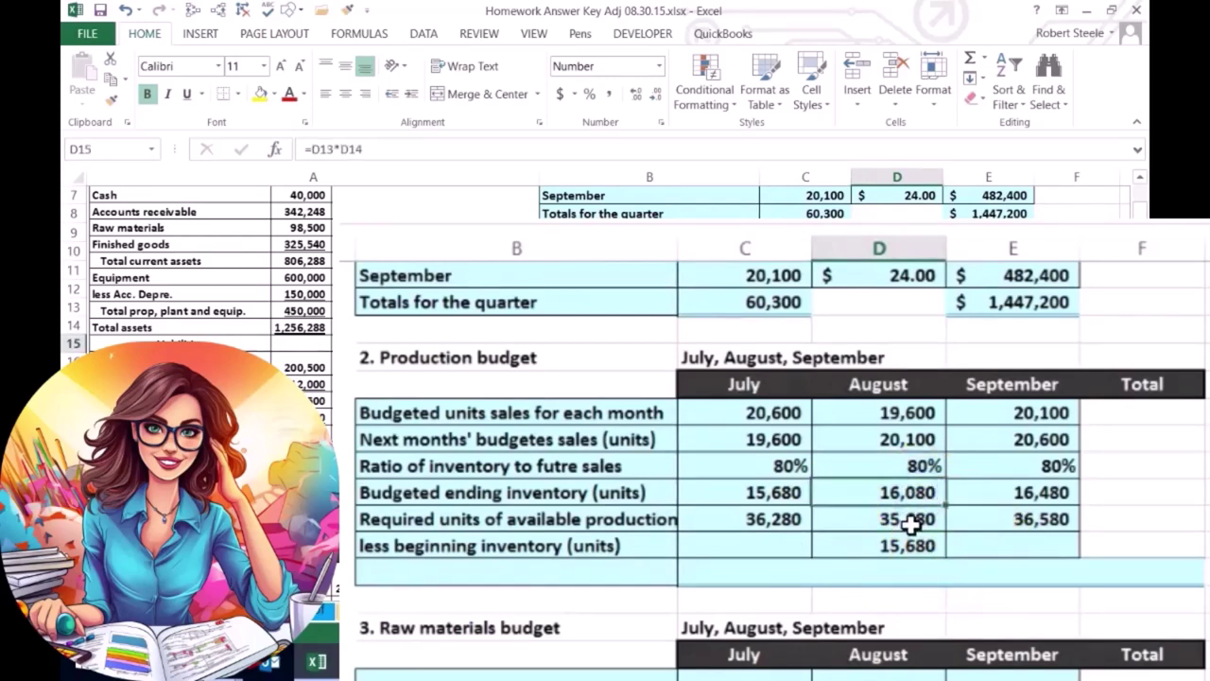
left_click(981, 546)
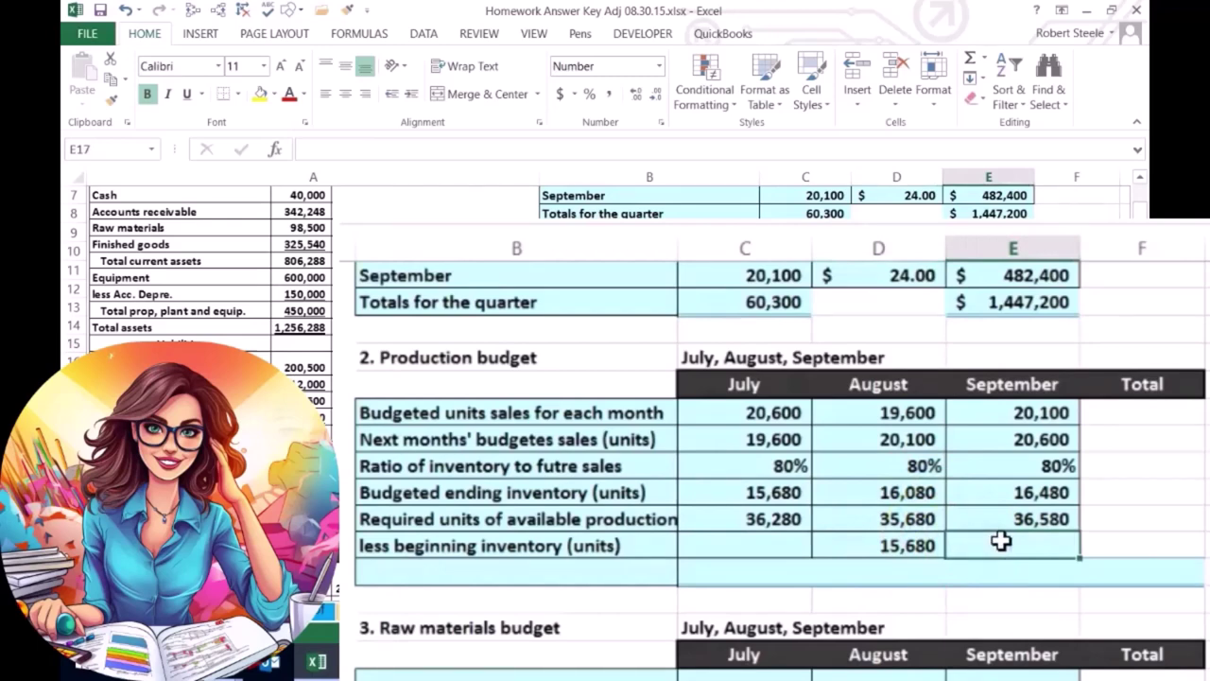
type("=")
left_click(894, 494)
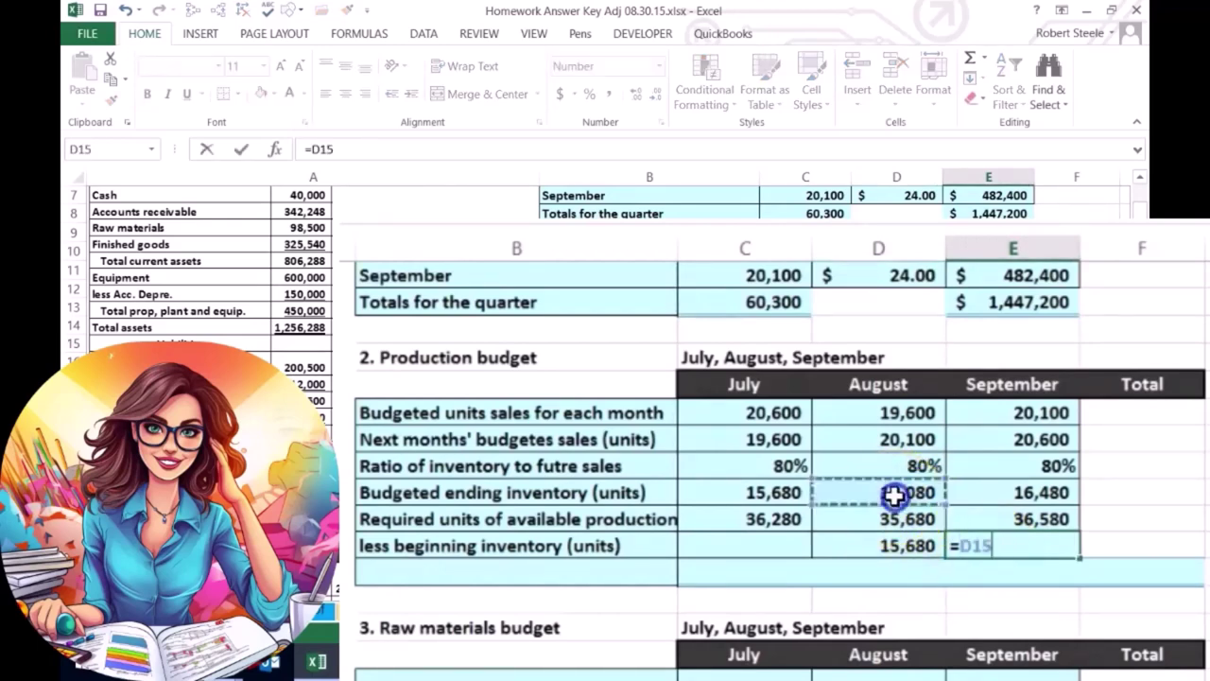
key("Return")
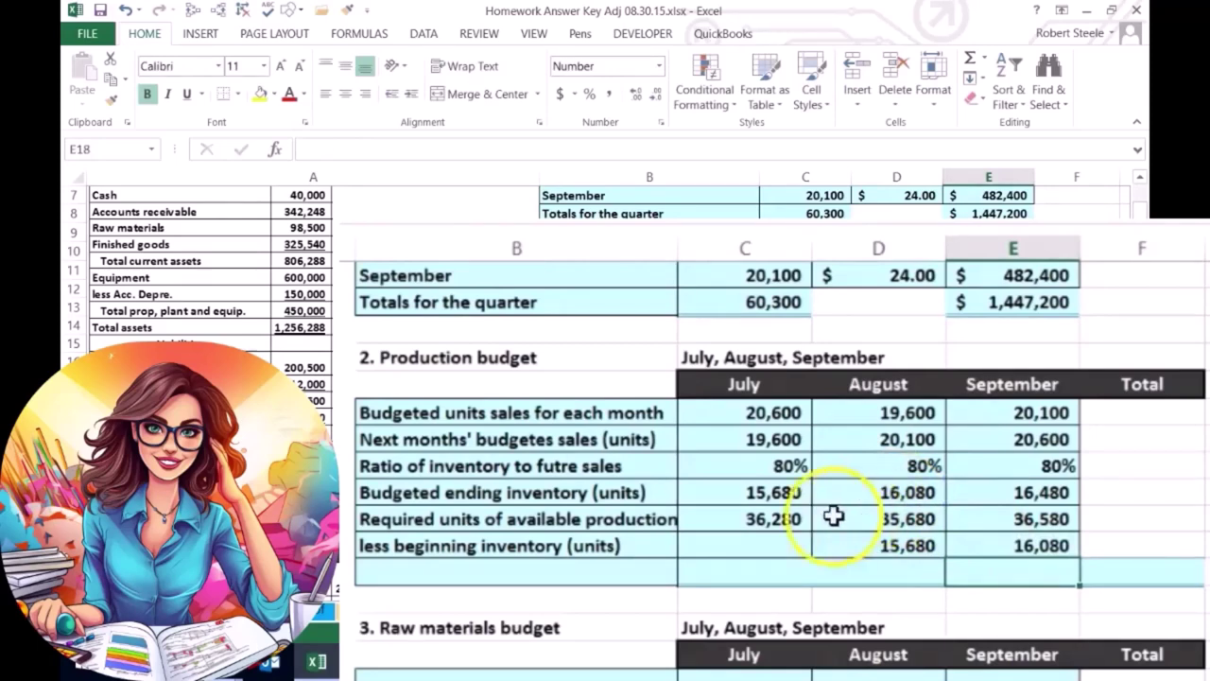
left_click(790, 544)
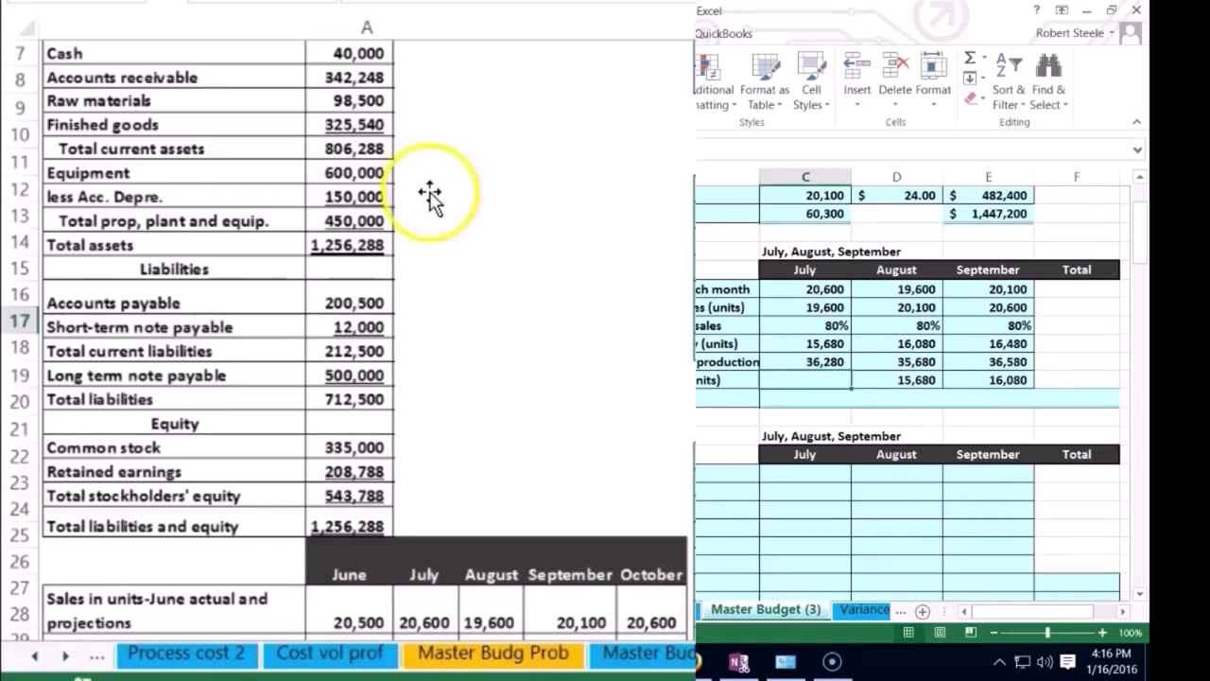
scroll(440, 210, "down", 4)
scroll(439, 210, "down", 1)
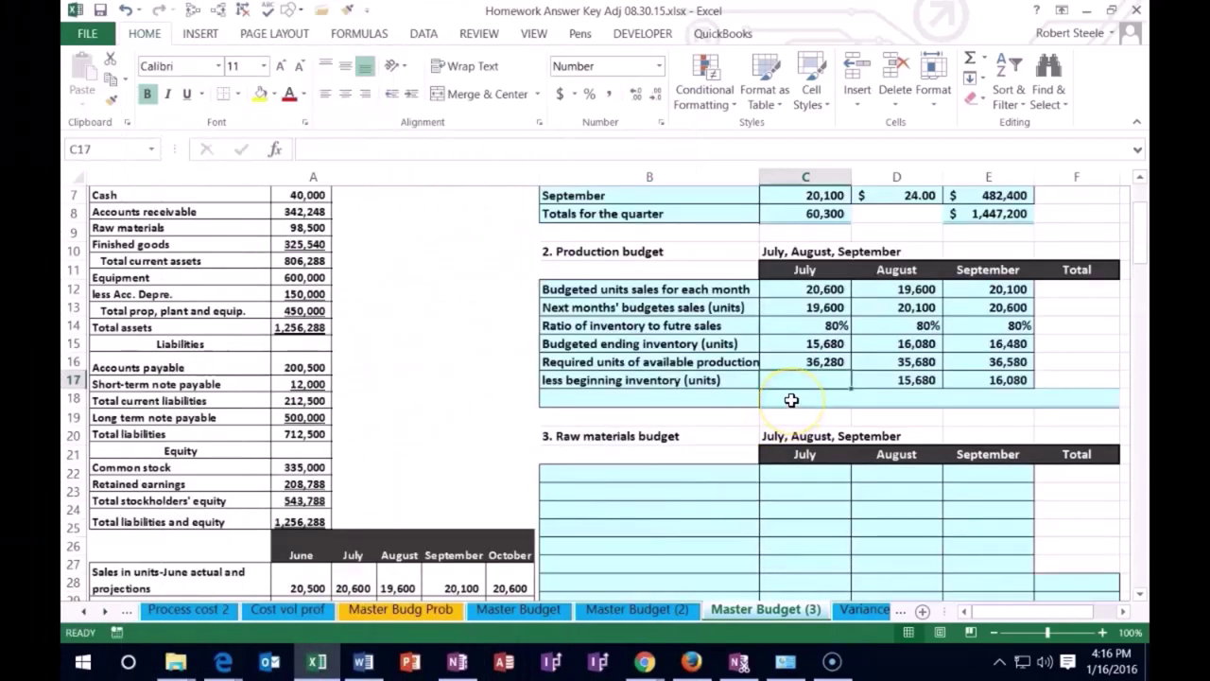
Enter =325540/19.5 as July's beginning inventory, displayed as the whole number 16,694
type("=")
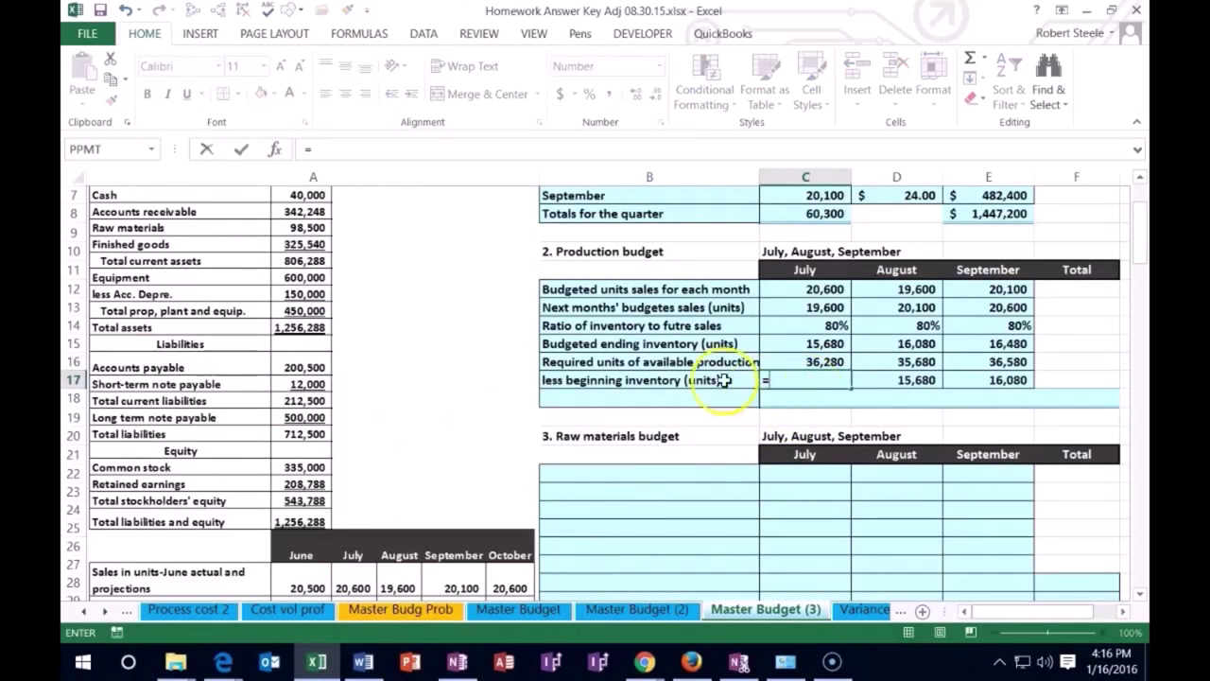
type("32")
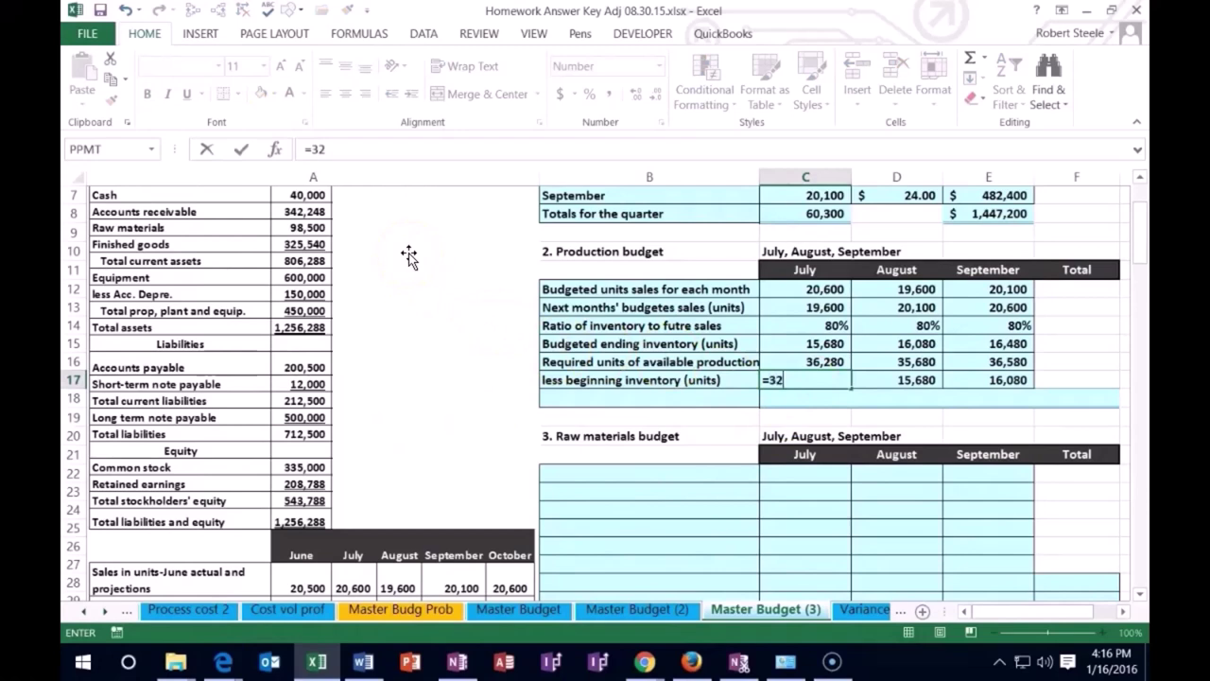
type("5540/19.5")
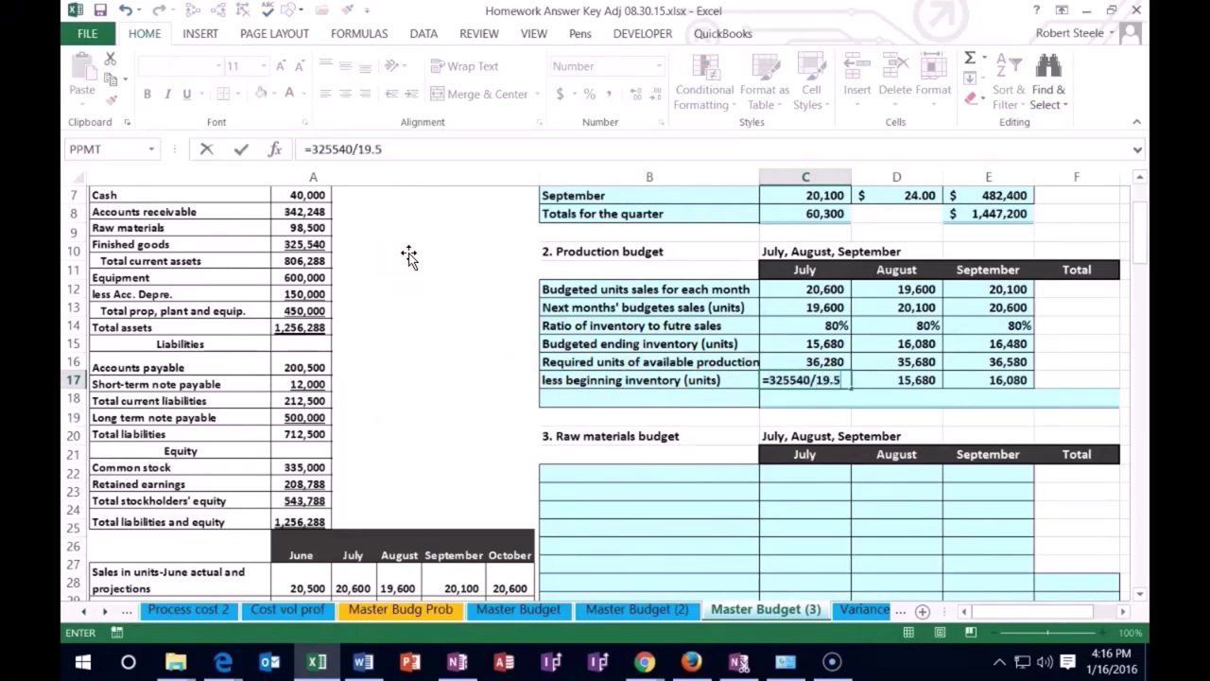
key("Return")
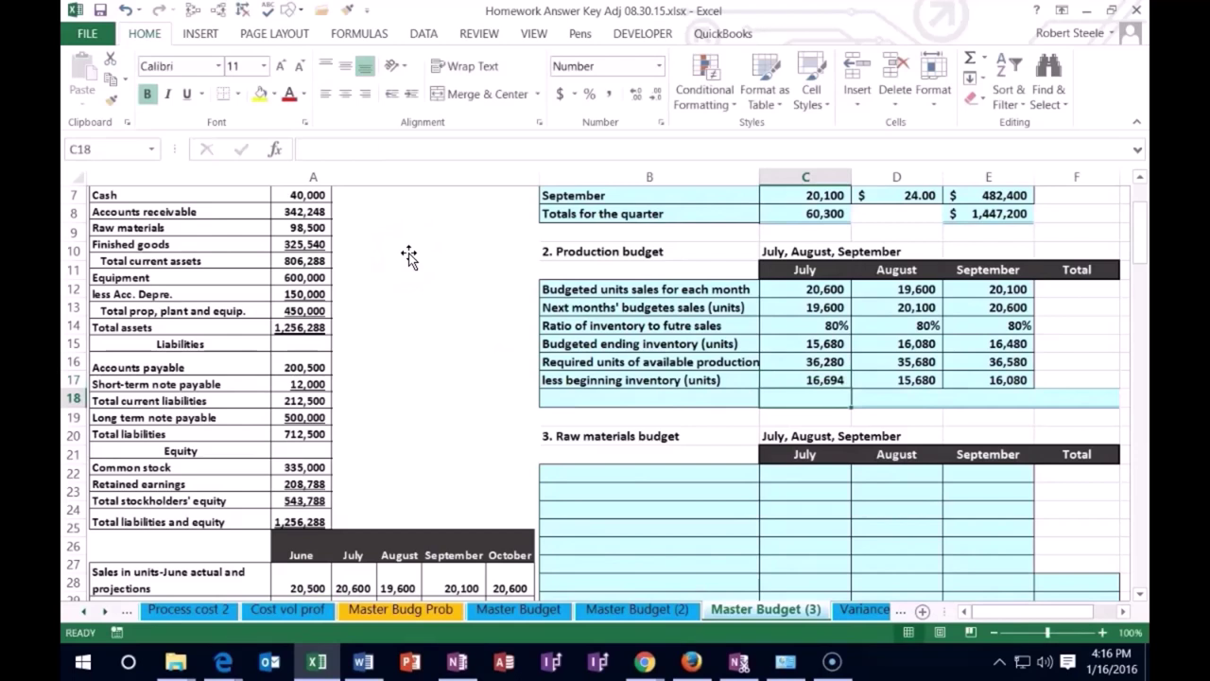
key("Up")
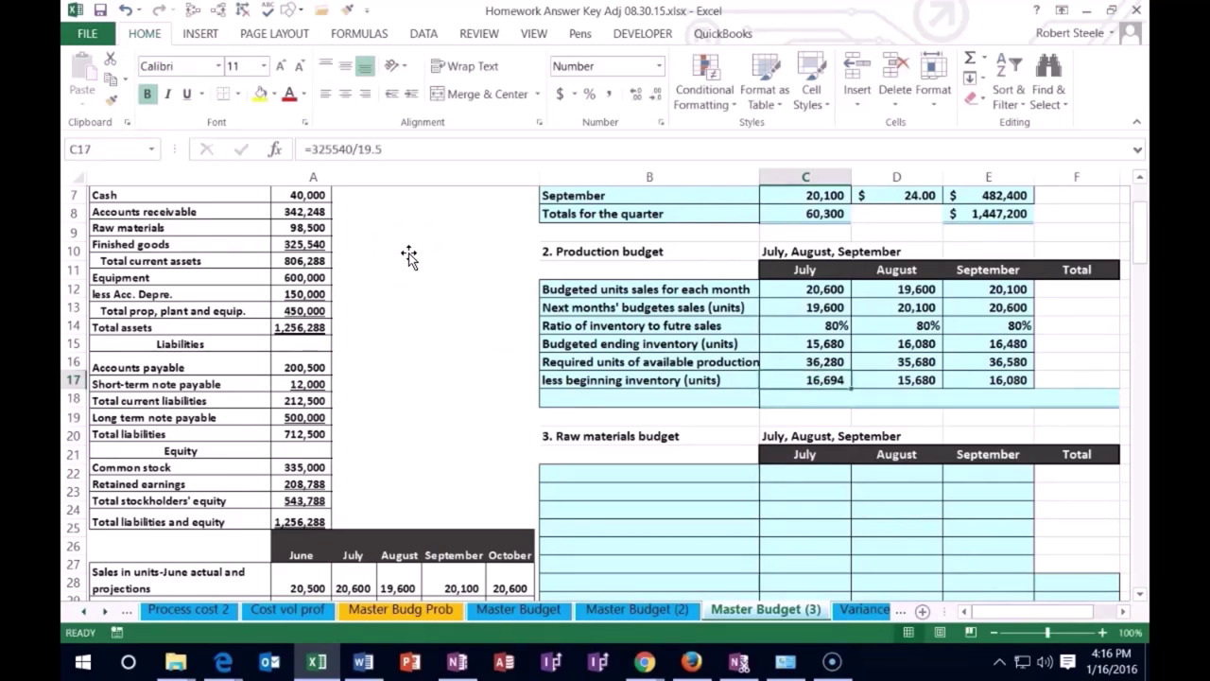
left_click(633, 96)
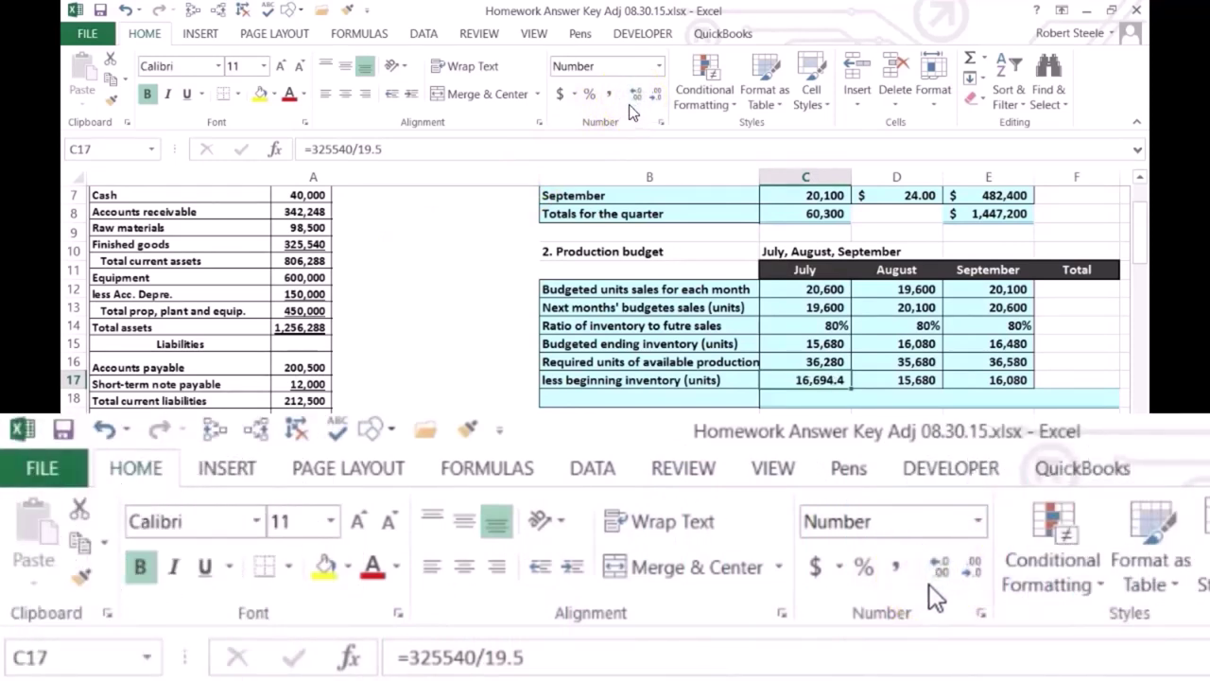
left_click(636, 96)
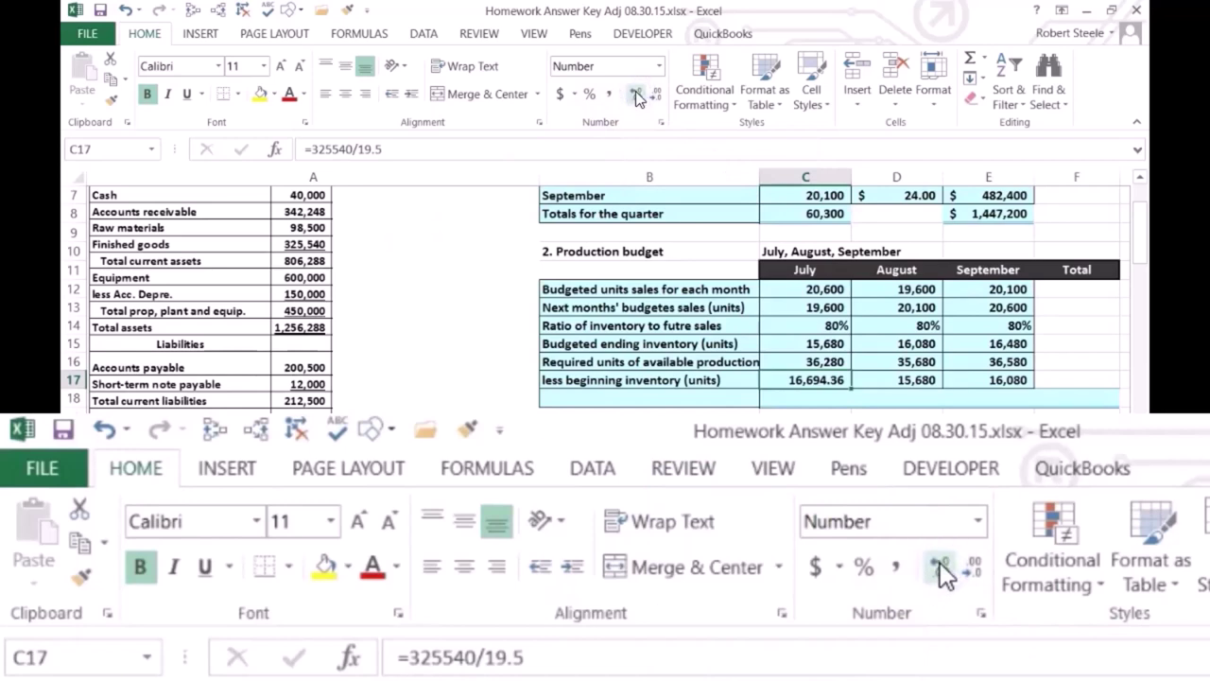
left_click(654, 99)
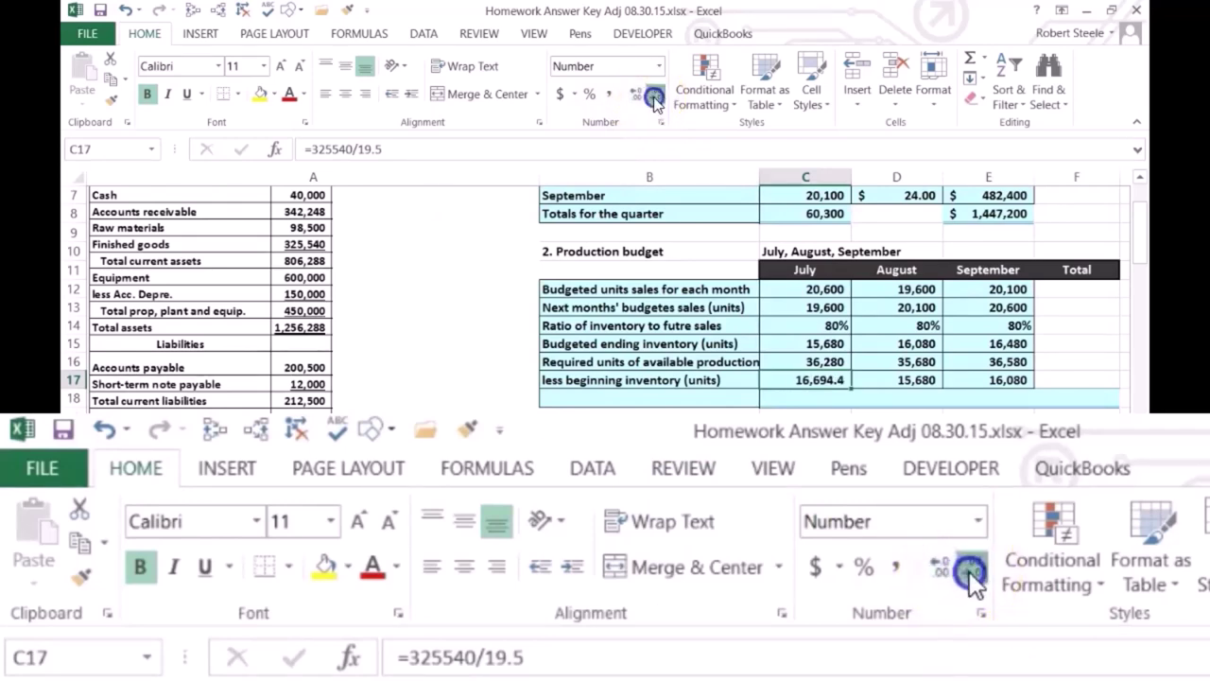
left_click(654, 98)
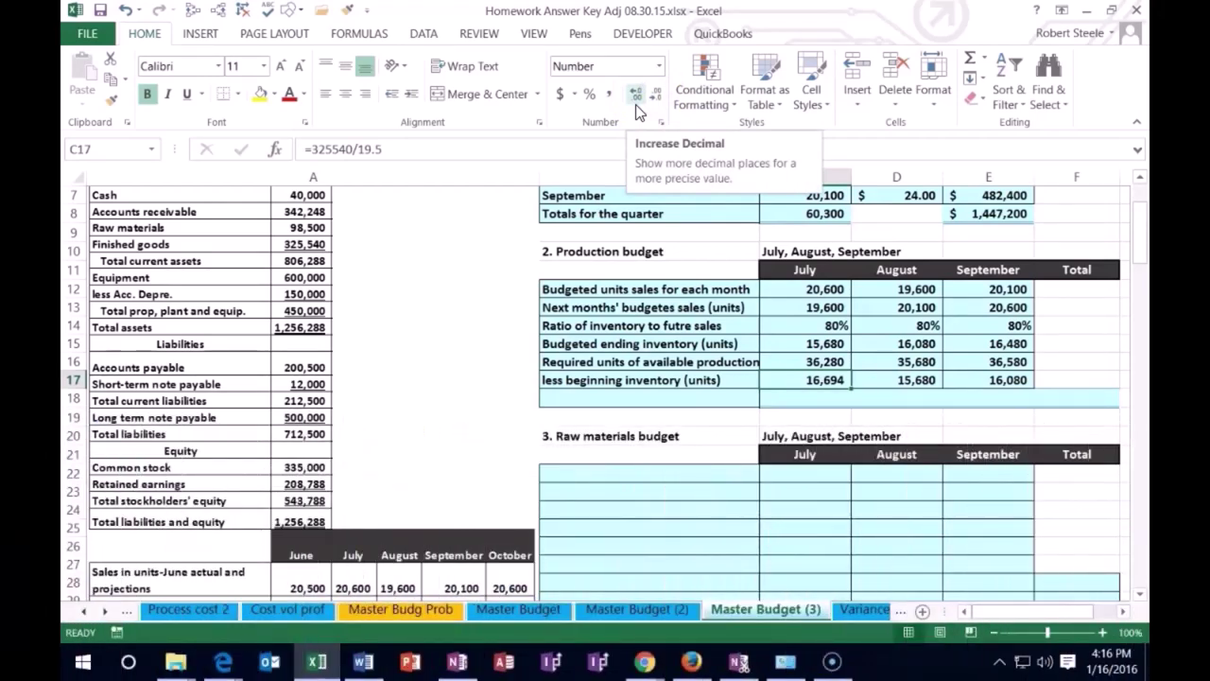
Check July's cells and select July's units-to-be-produced cell C18
left_click(809, 397)
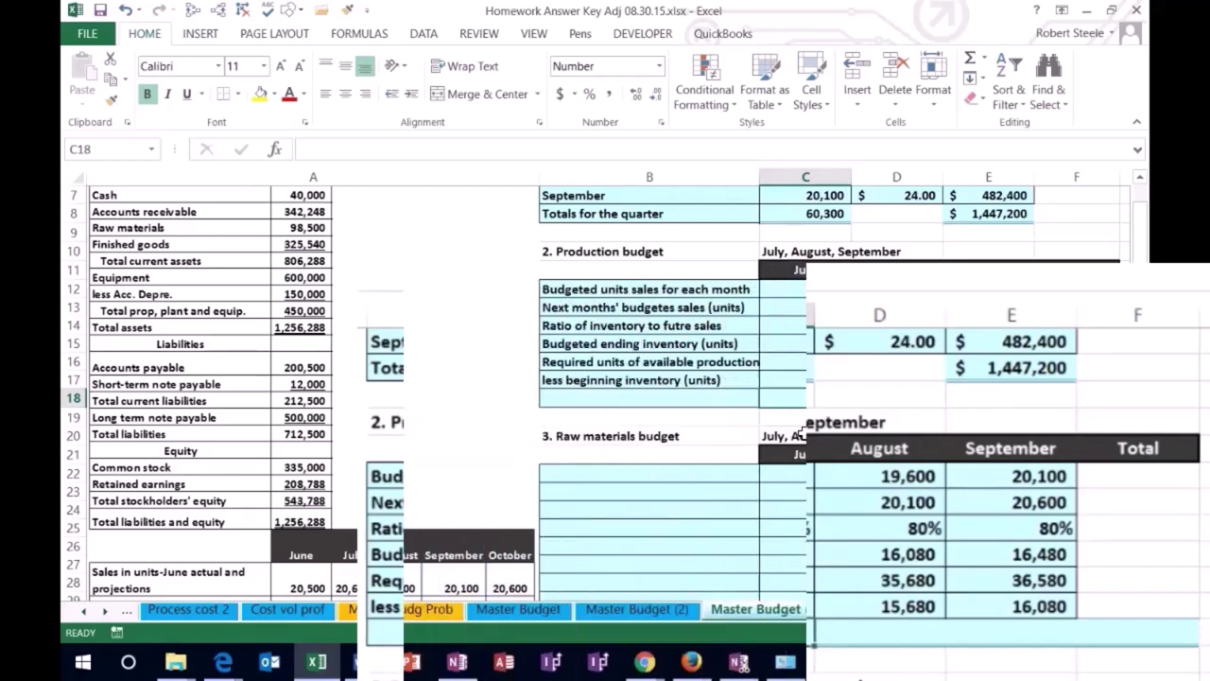
key("Up")
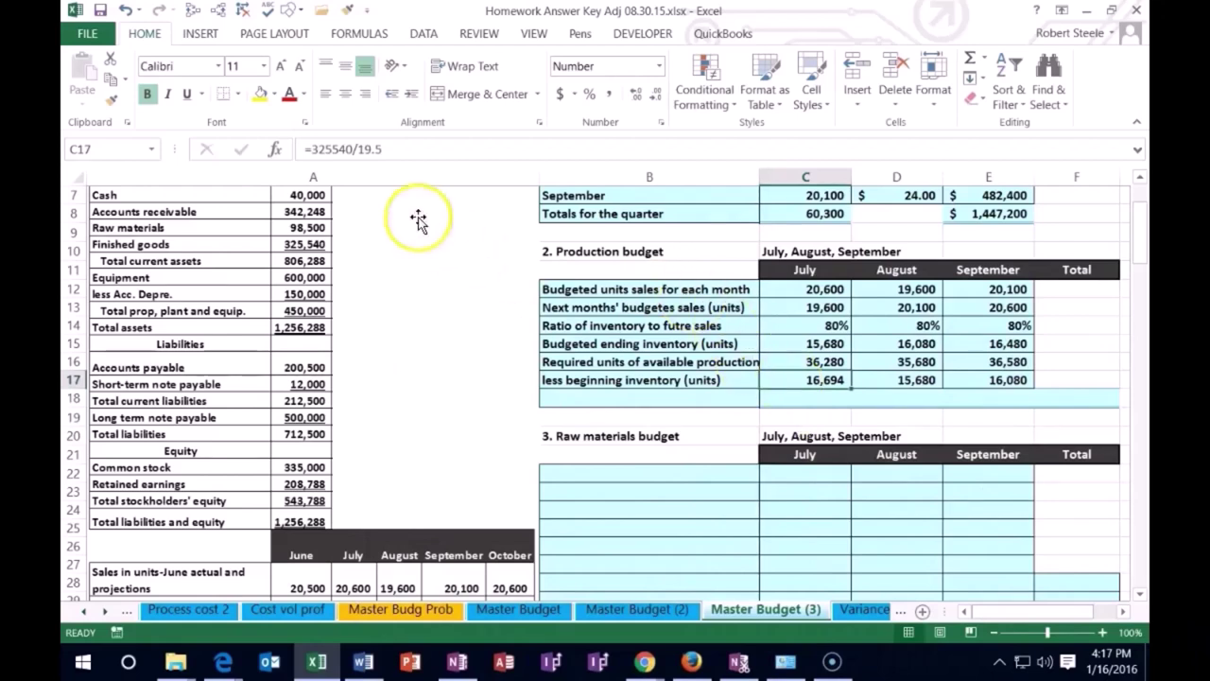
left_click(347, 174)
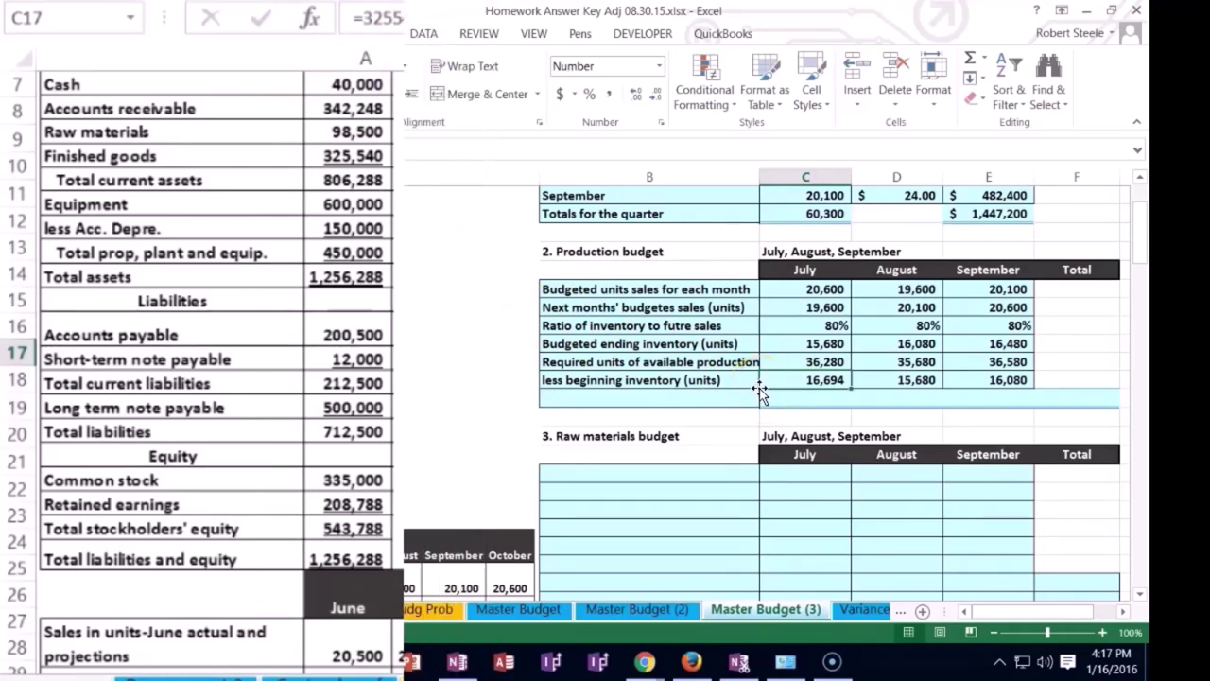
left_click(695, 665)
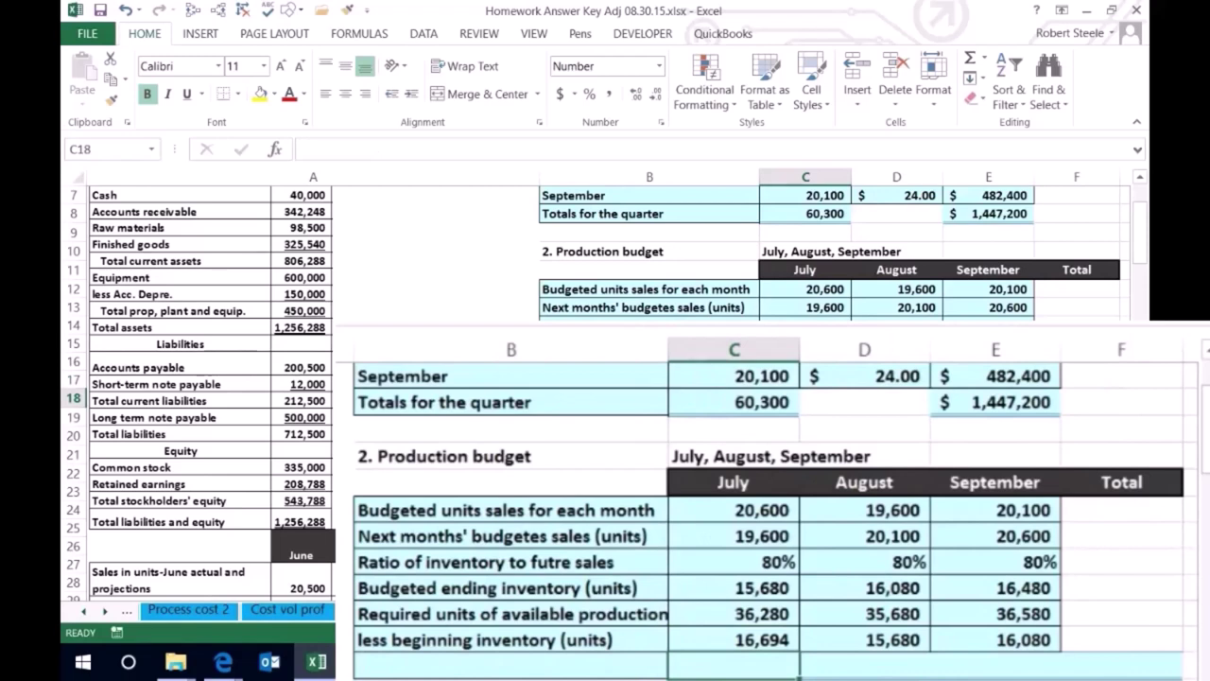
Calculate July's units to be produced as =C16-C17, giving 19,586
type("=")
left_click(720, 617)
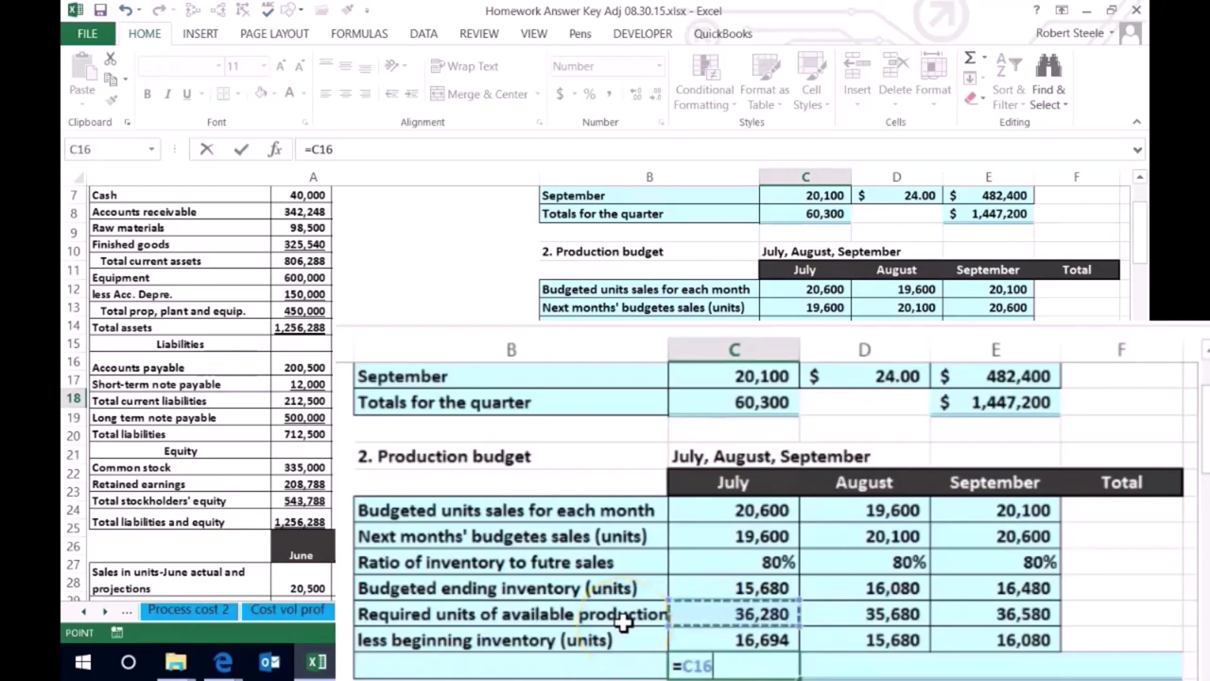
type("-")
left_click(717, 639)
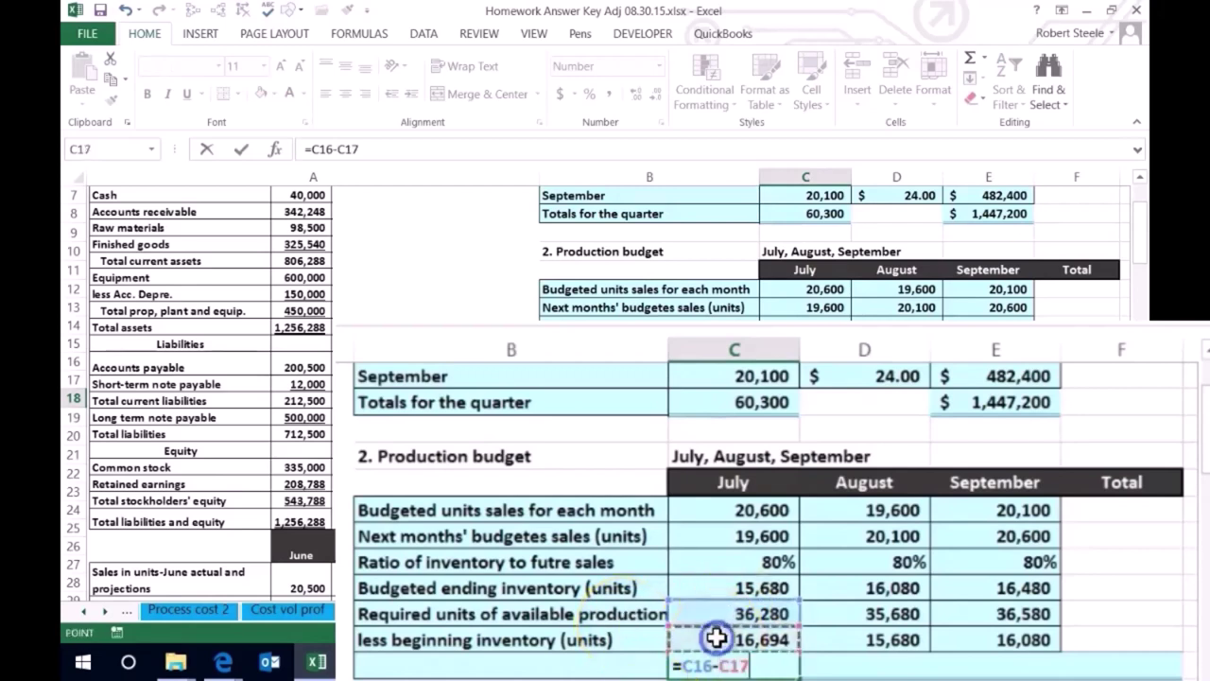
key("Return")
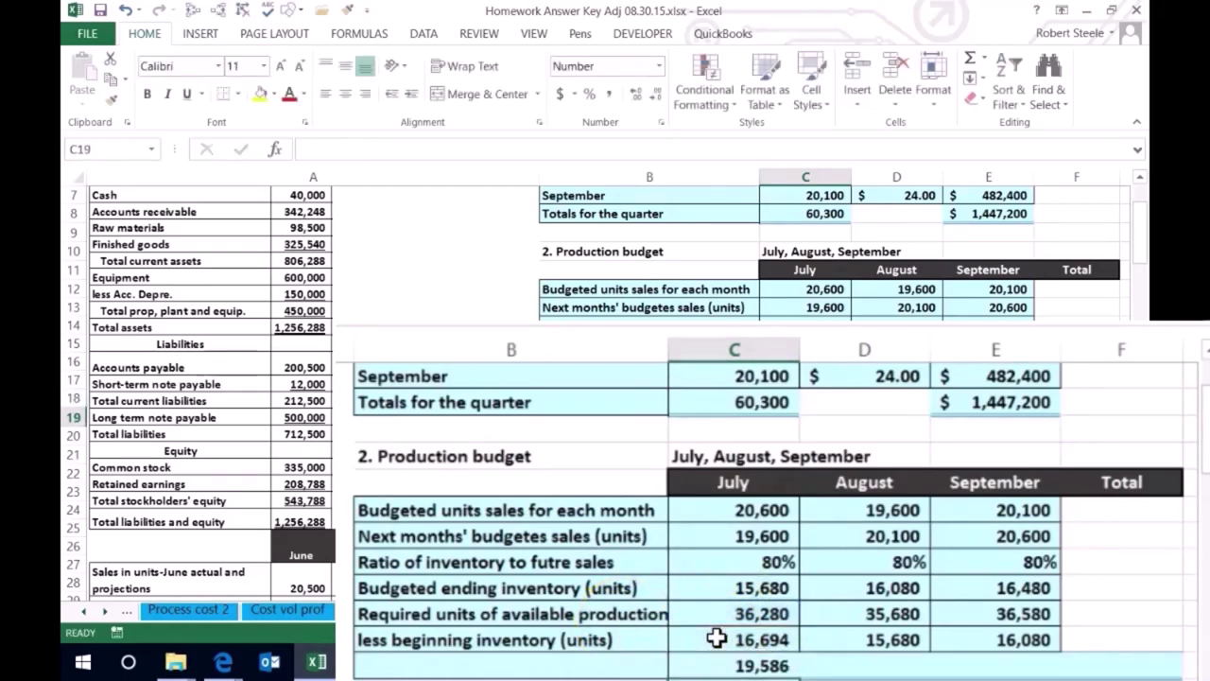
key("Up")
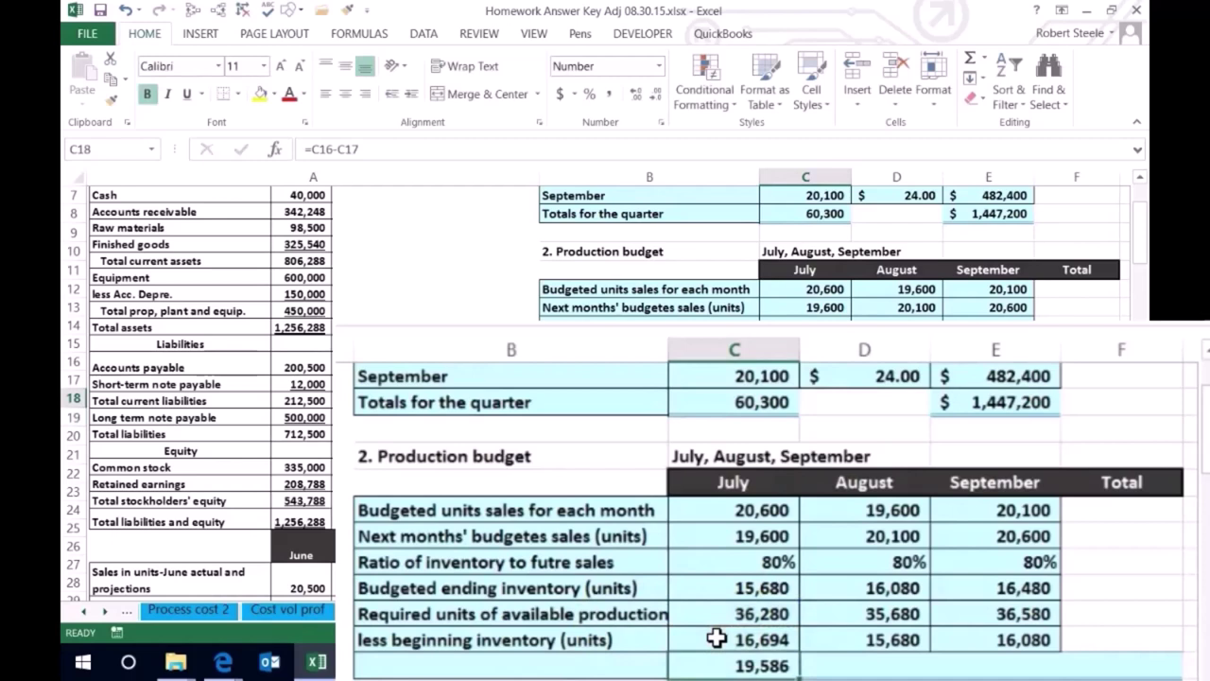
Calculate August's units to be produced as =D16-D17, giving 20,000
key("Right")
type("=")
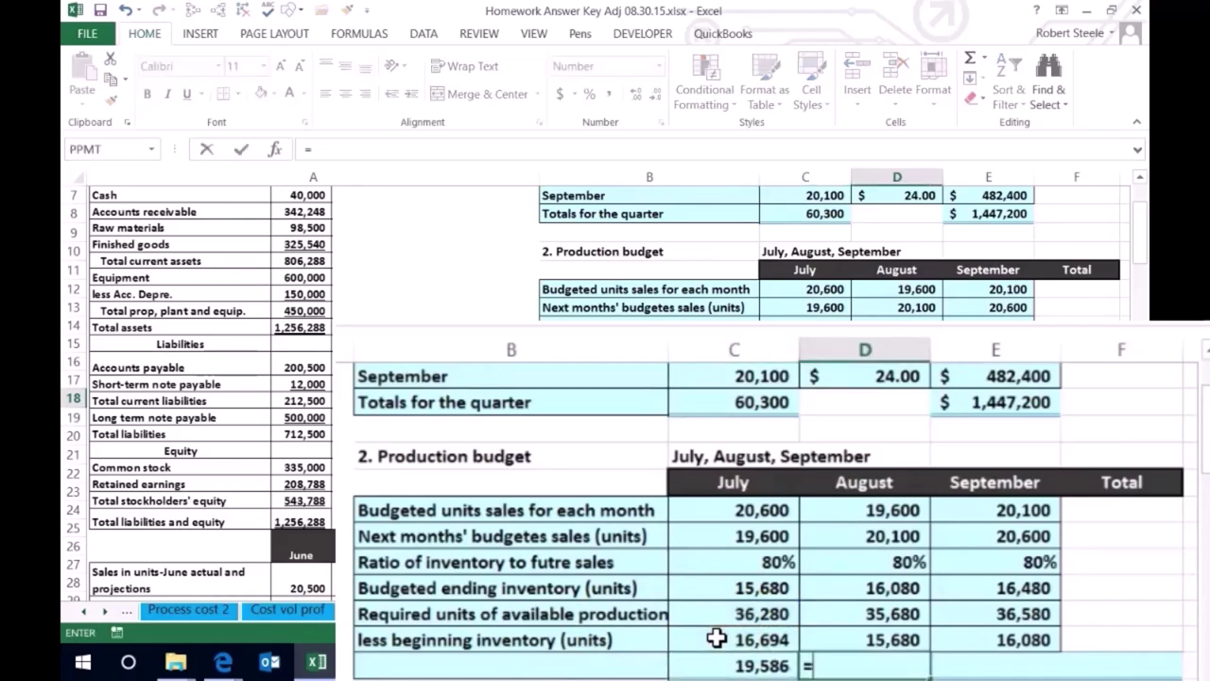
left_click(841, 610)
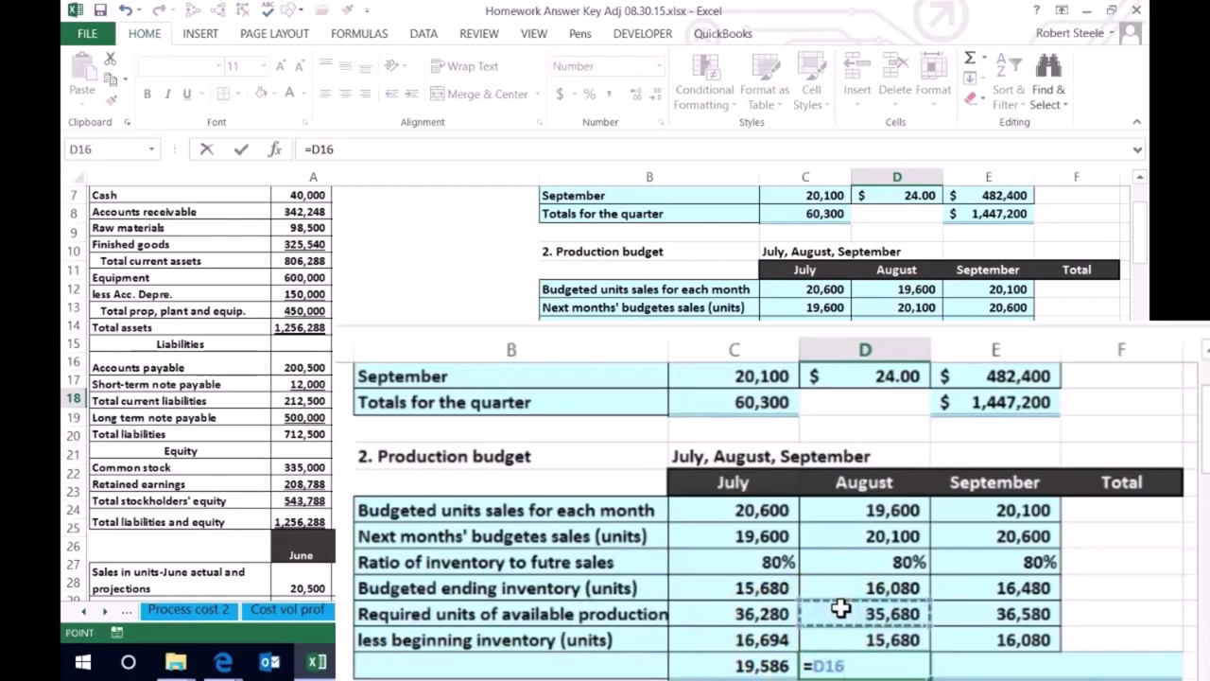
type("-")
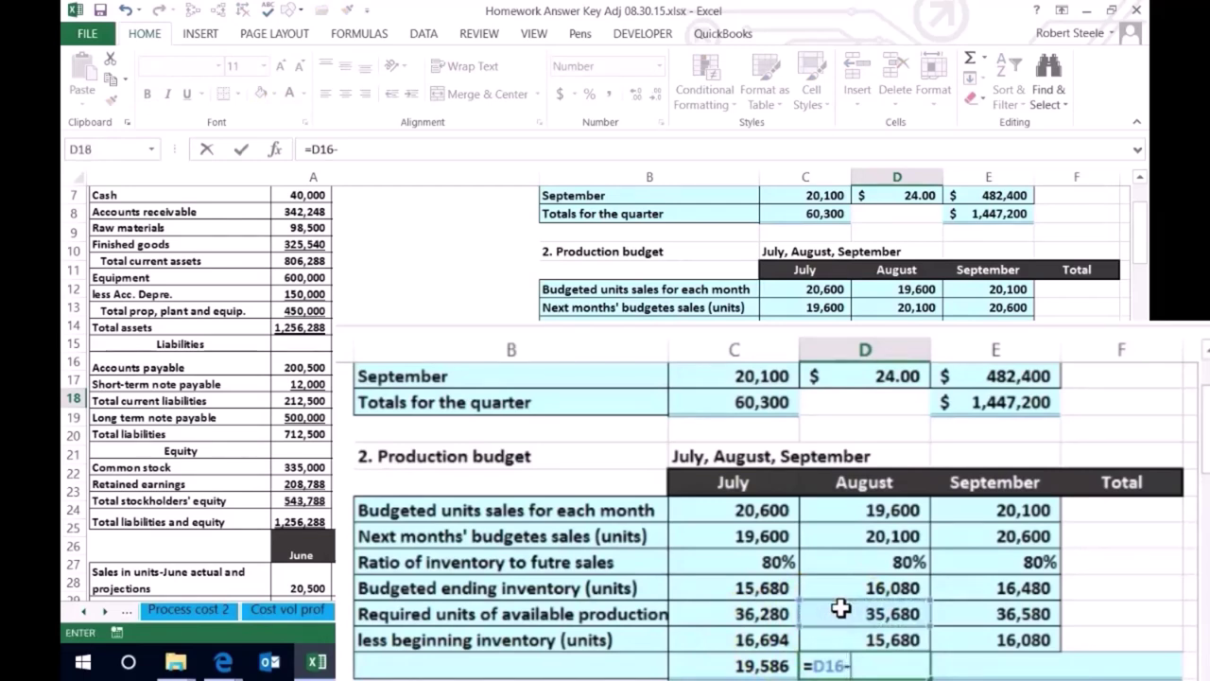
left_click(853, 641)
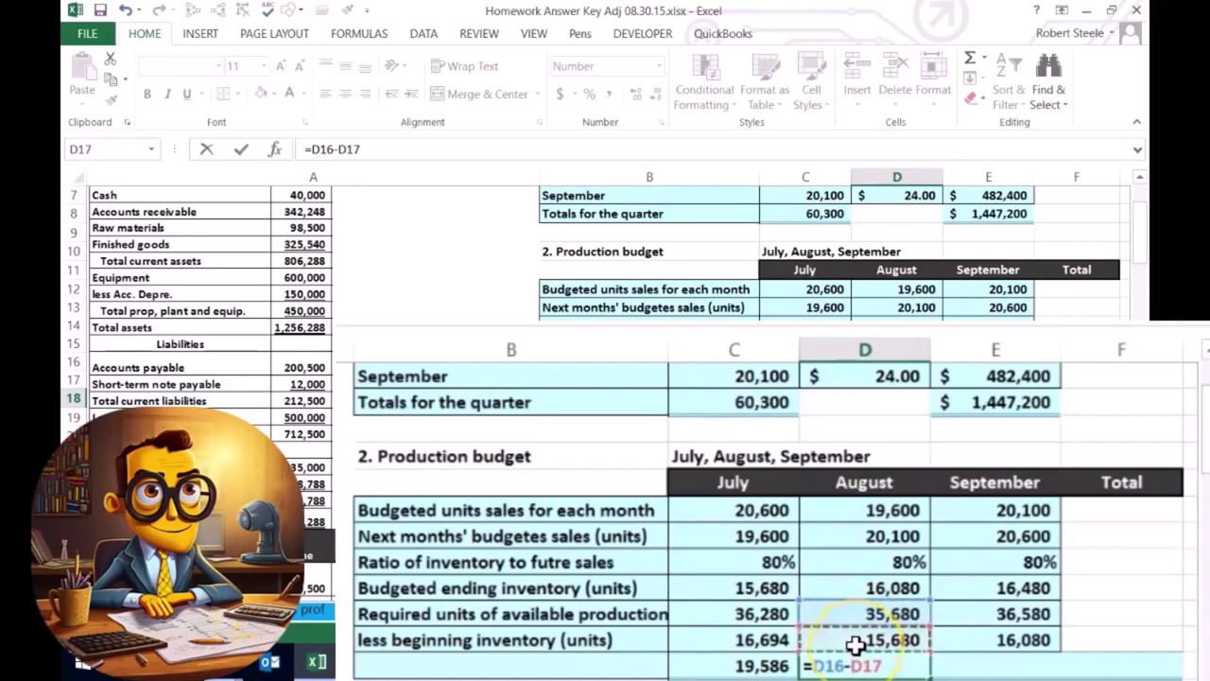
key("Return")
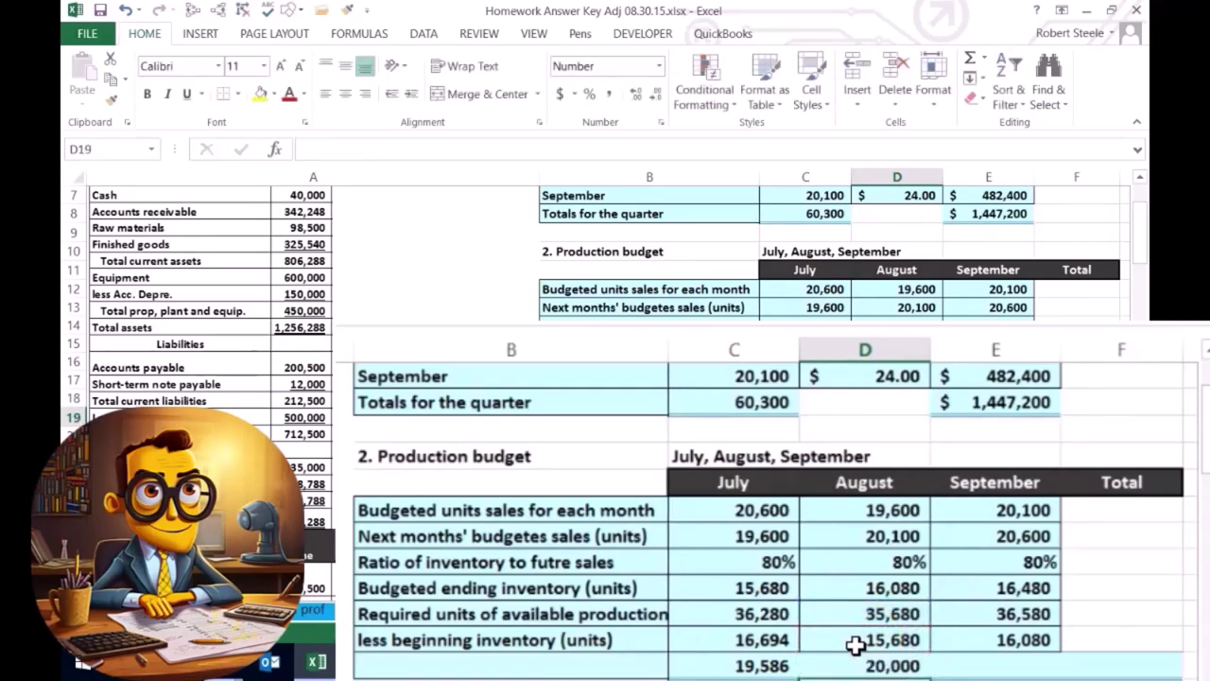
Calculate September's units to be produced as =E16-E17, giving 20,500
key("Up")
key("Right")
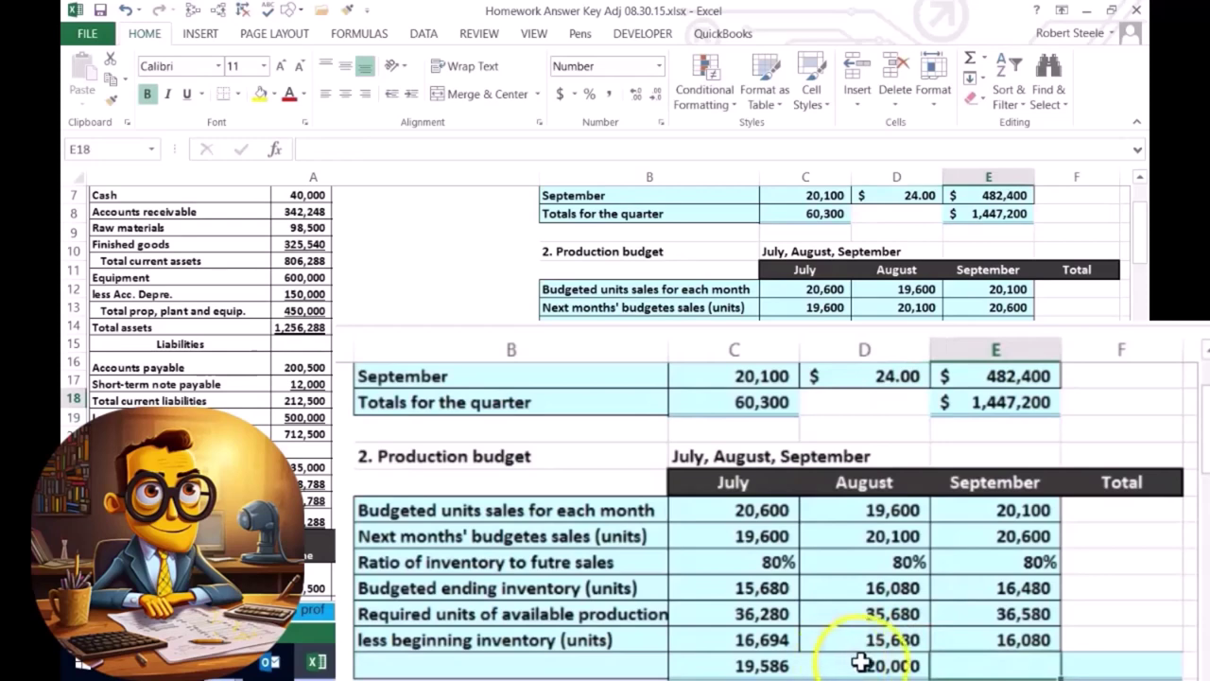
type("=")
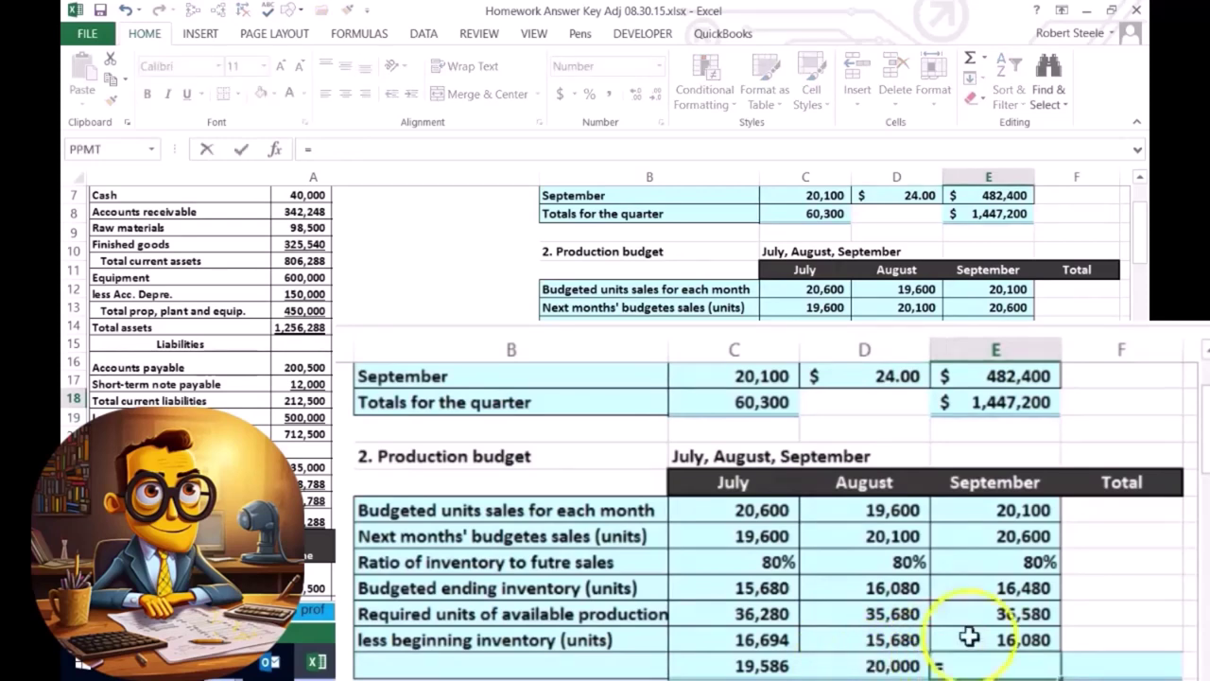
left_click(991, 612)
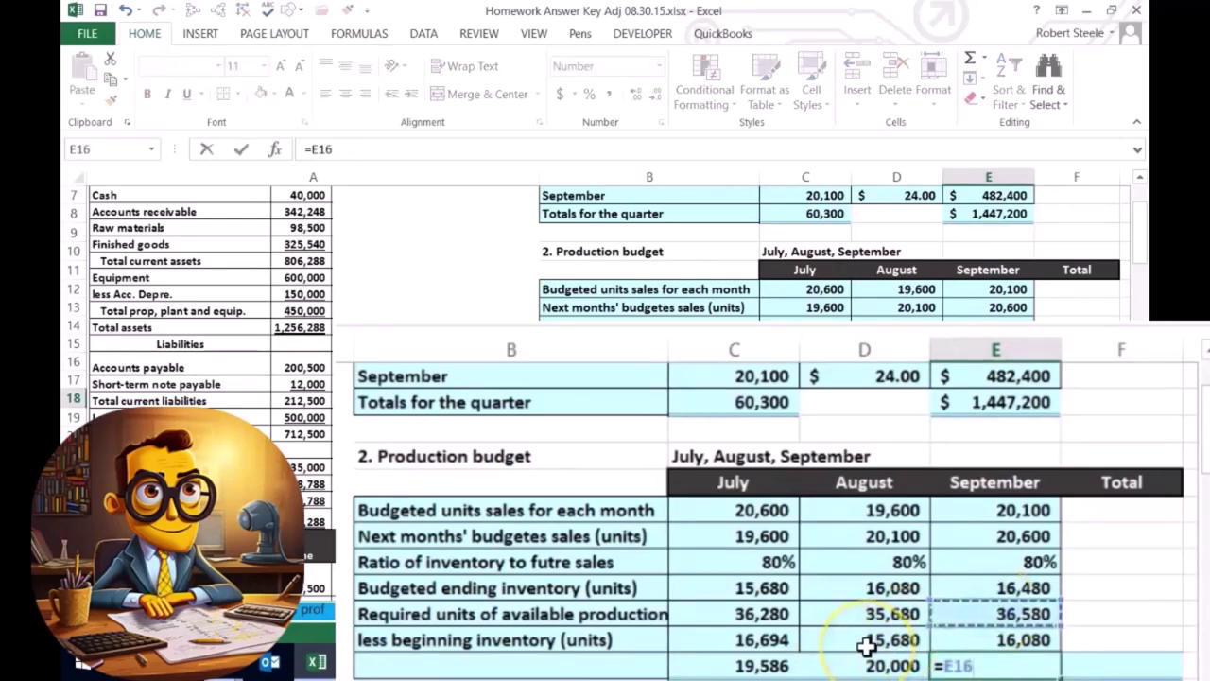
type("-")
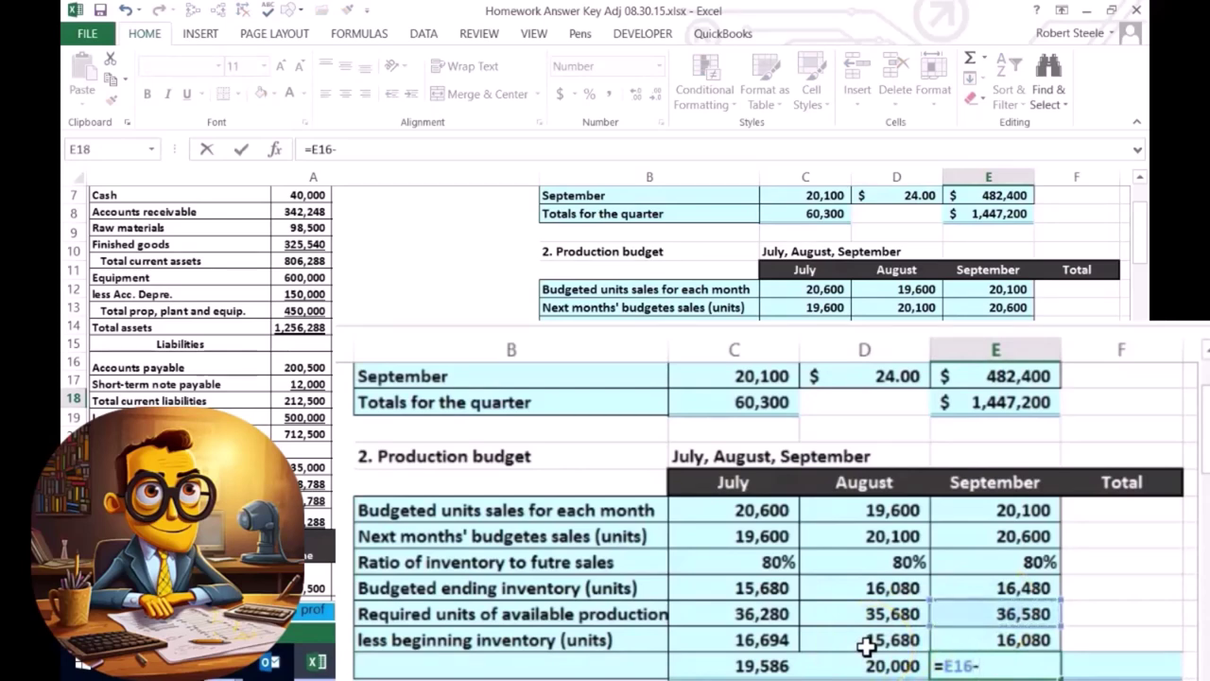
left_click(959, 643)
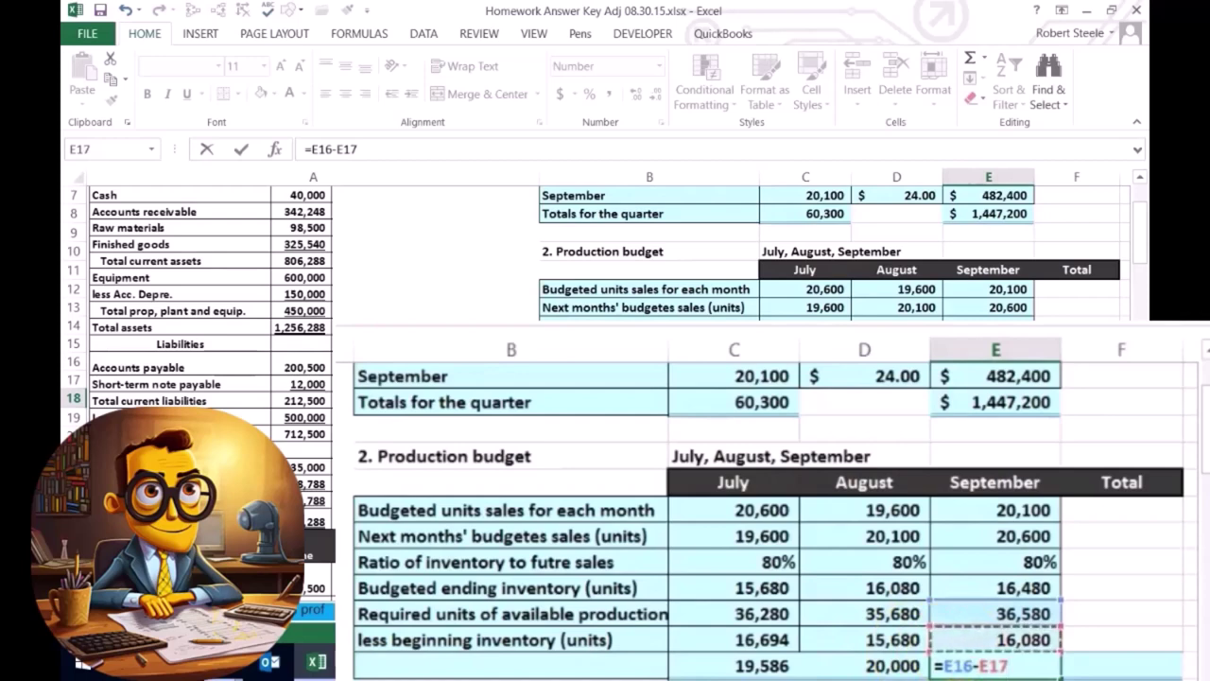
key("Return")
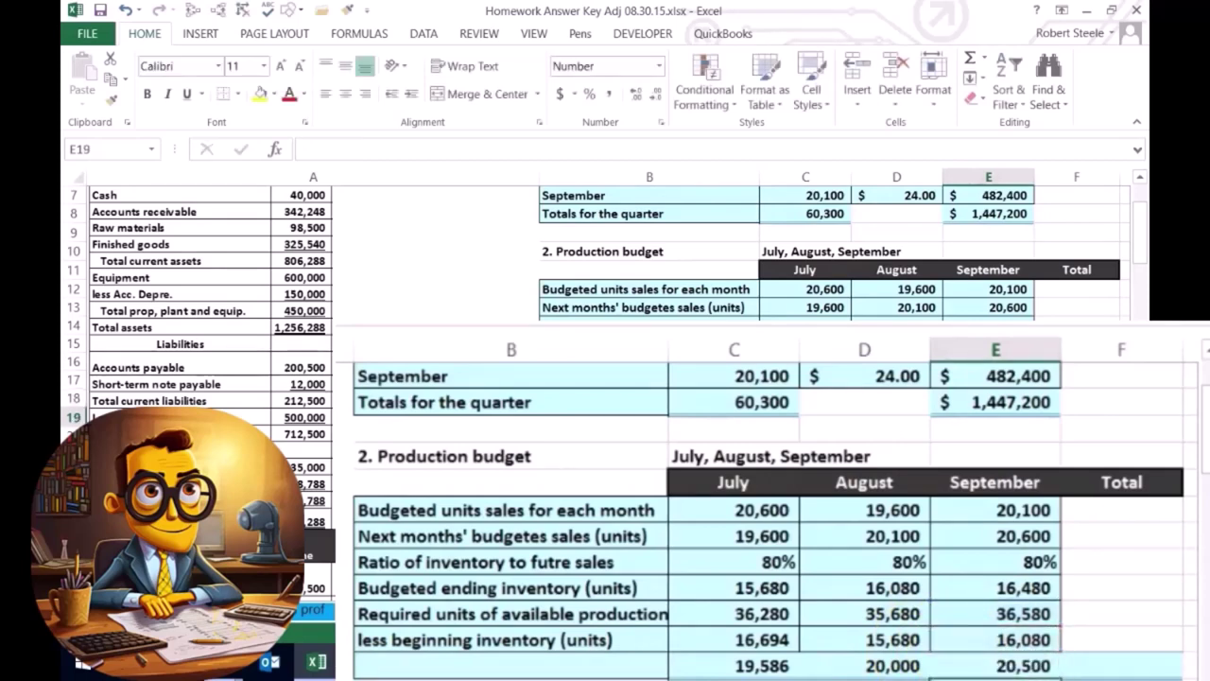
key("Left")
key("Left")
key("Left")
key("Left")
left_click(511, 665)
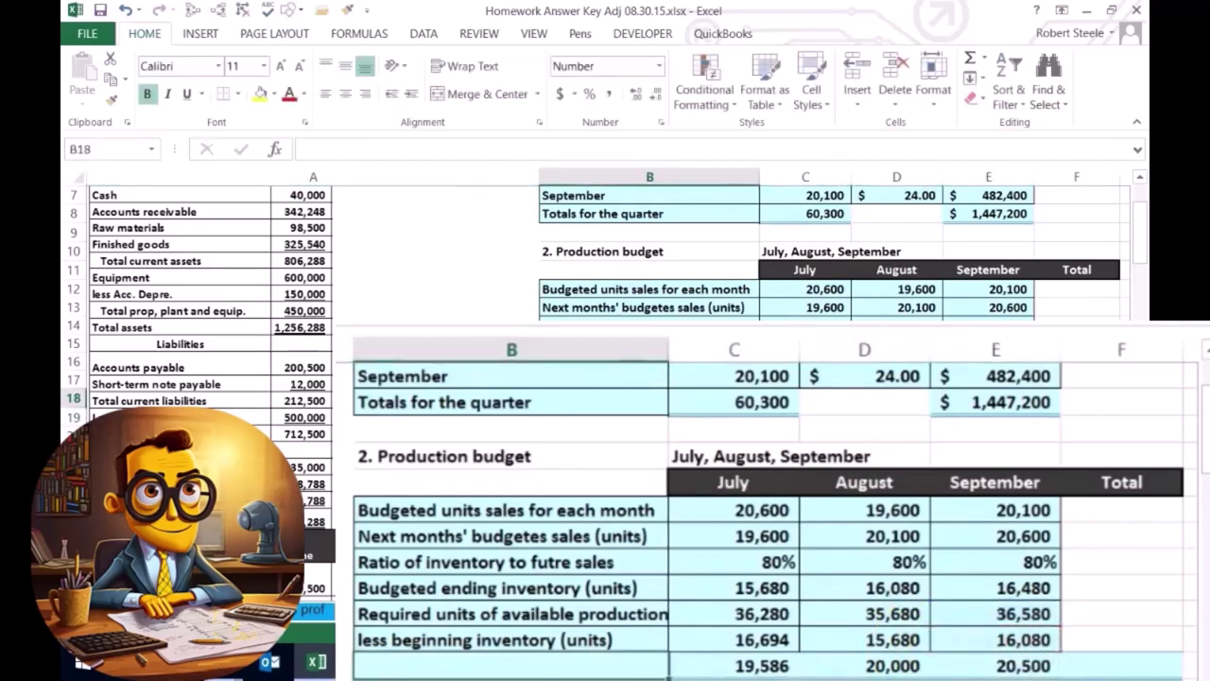
Label row 18 'Units to be produced'
type("Units to")
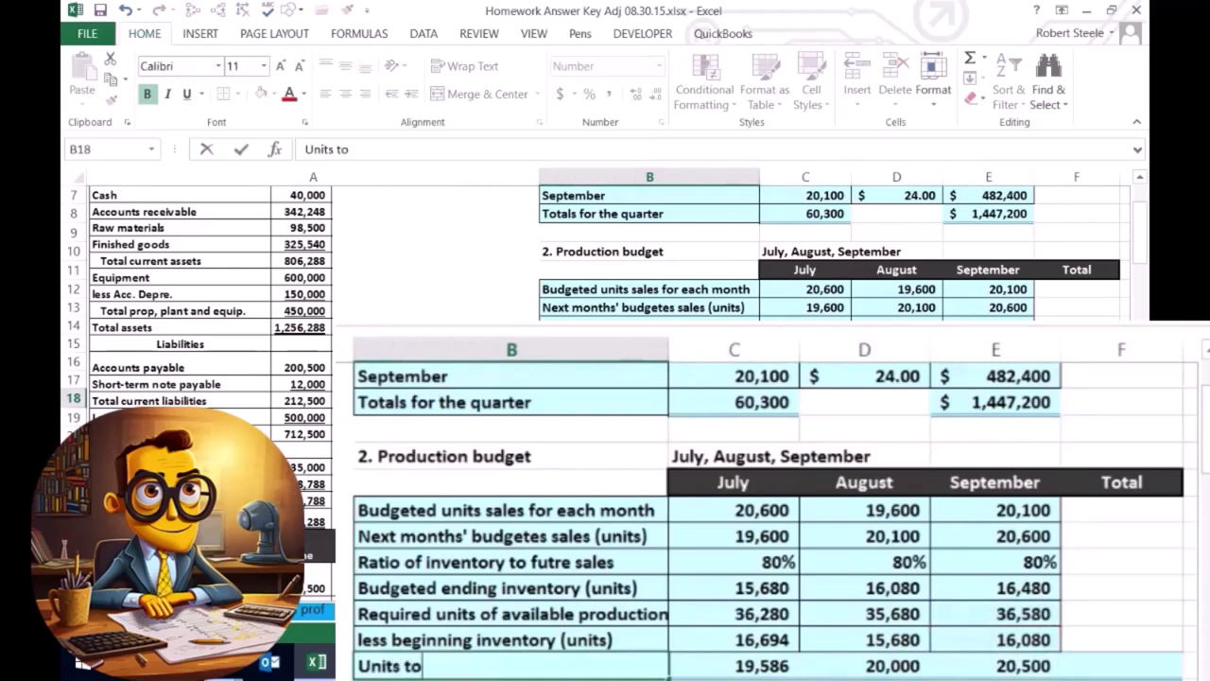
type(" be producte")
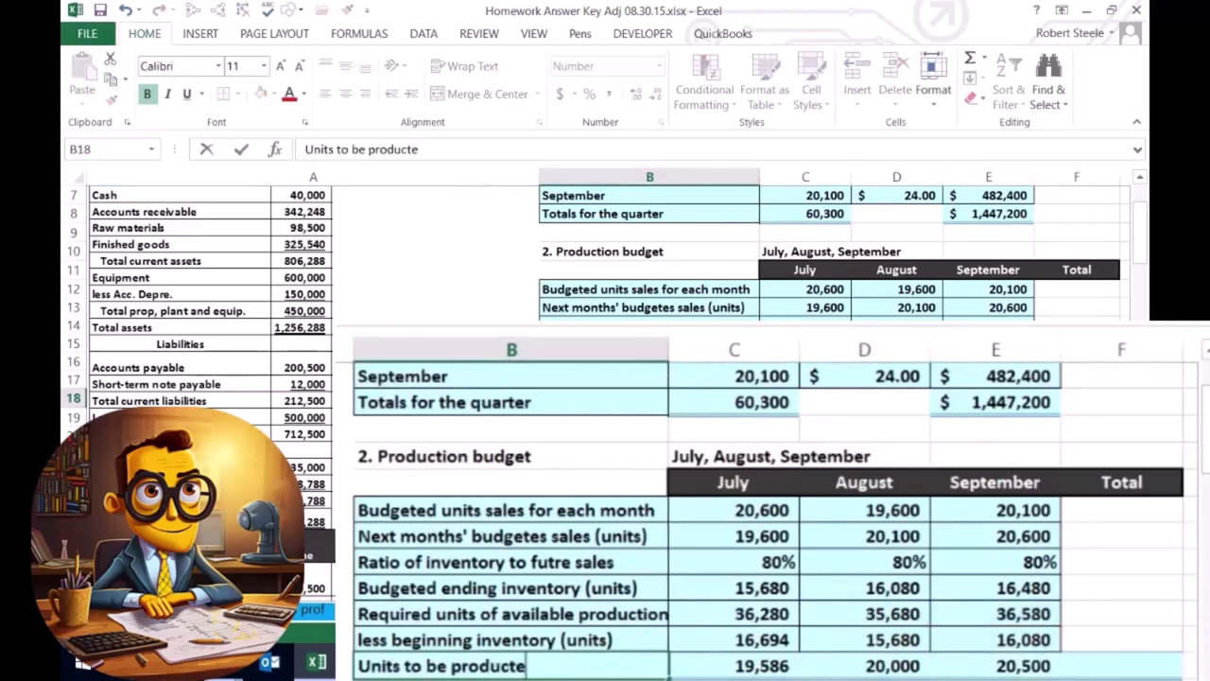
key("BackSpace")
type("ed")
key("Tab")
key("Tab")
key("Tab")
key("Tab")
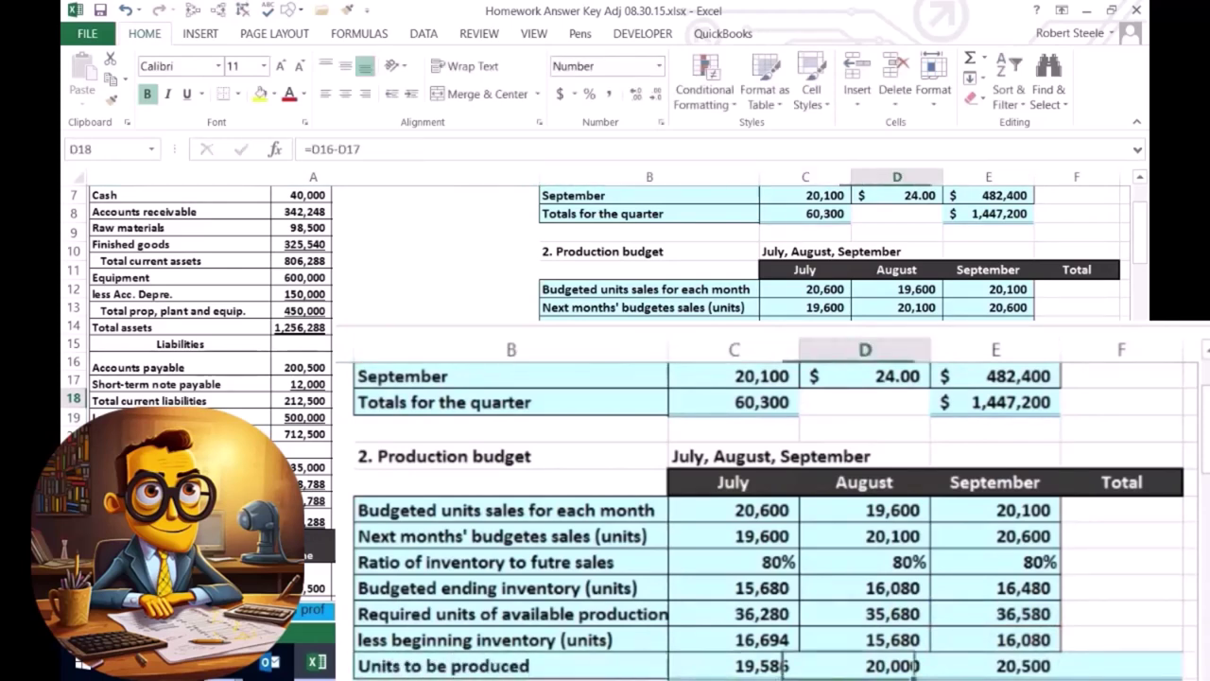
Total the quarter in F18 with =SUM(C18:E18), giving 60,086
type("=sum(")
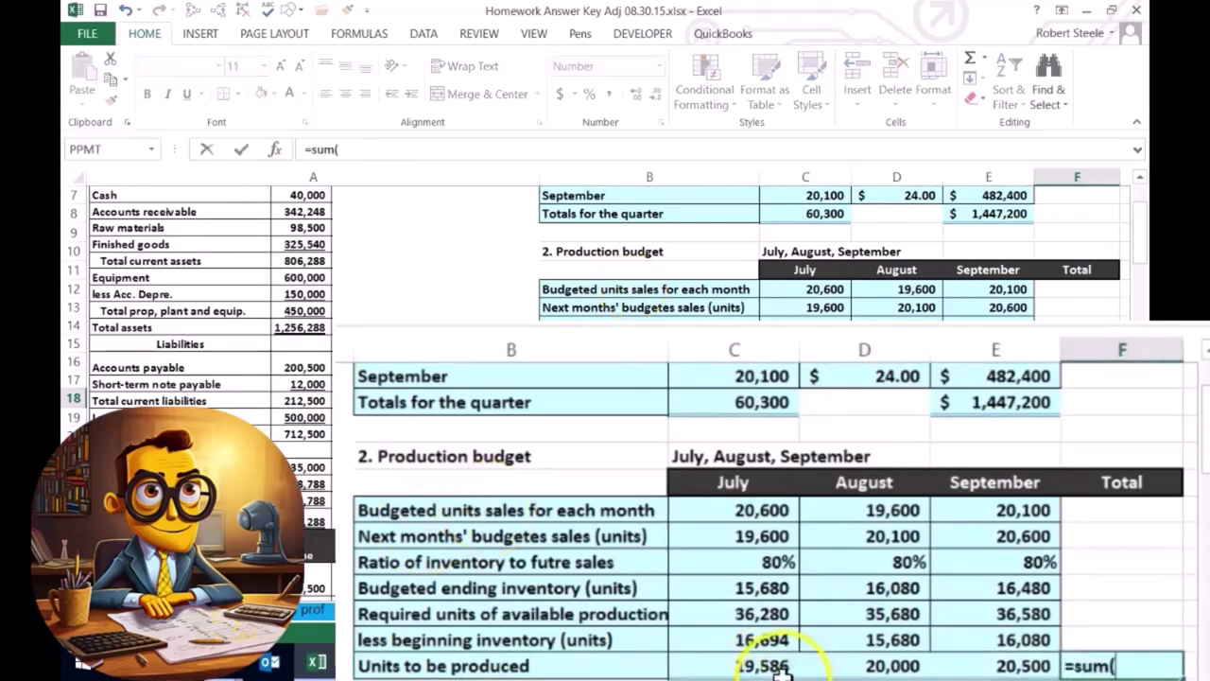
left_click_drag(769, 665, 856, 671)
left_click_drag(870, 669, 937, 667)
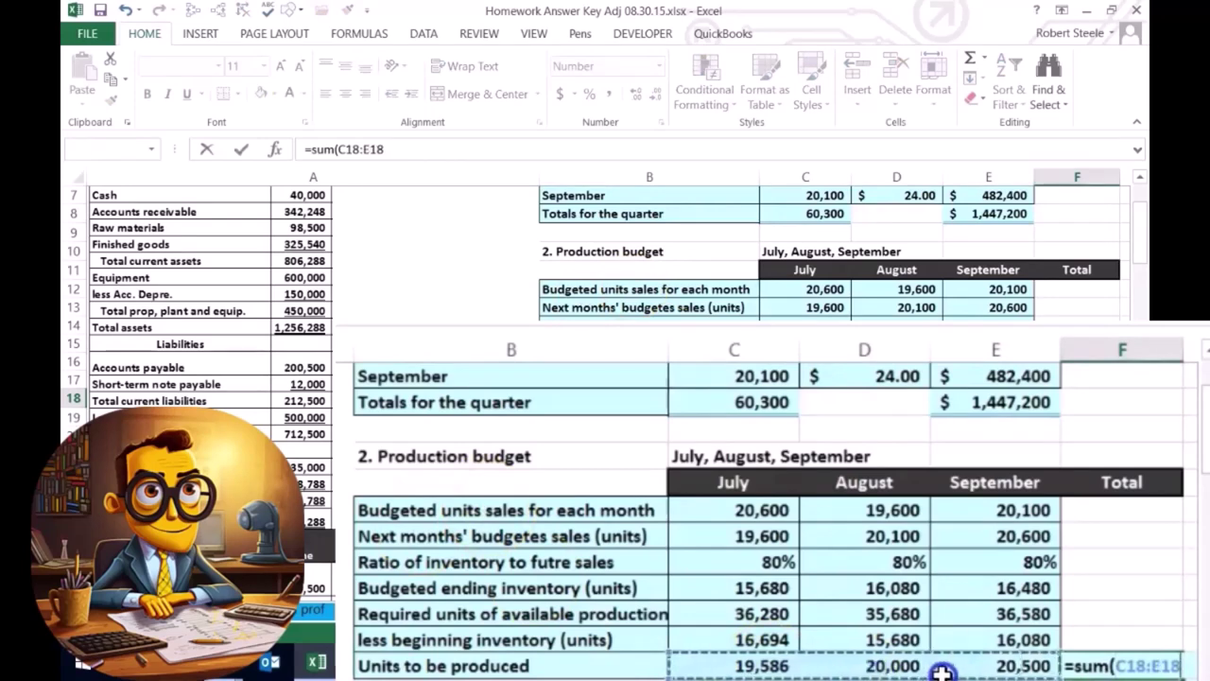
key("Return")
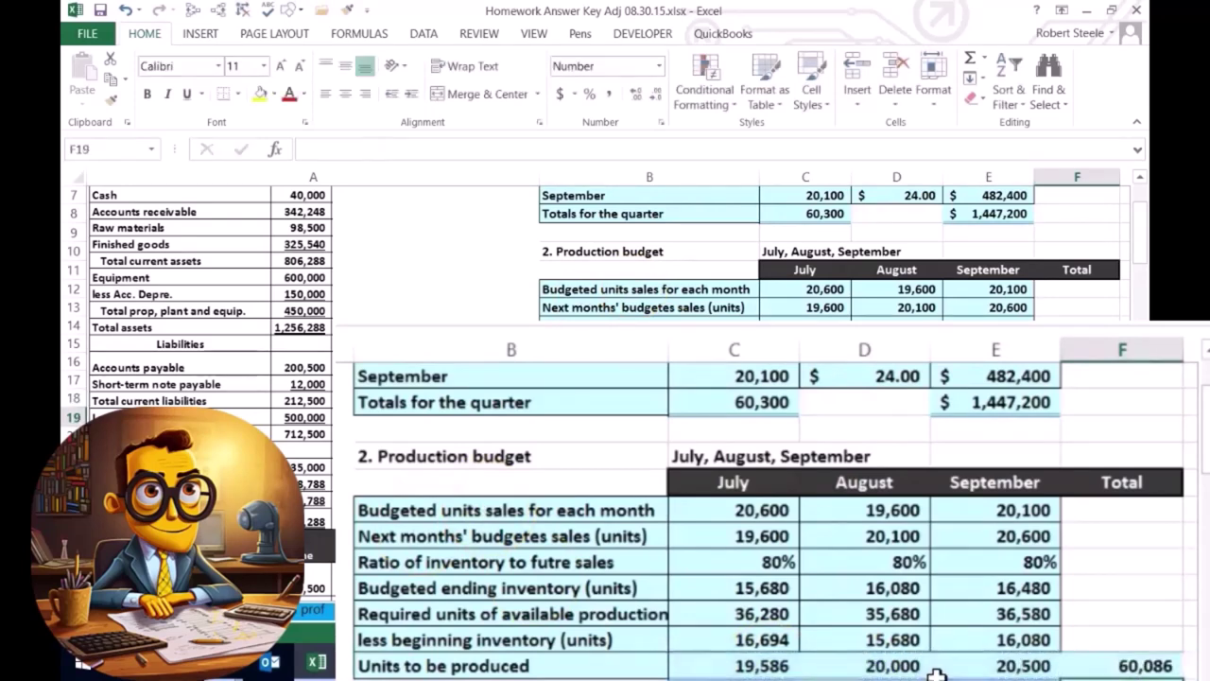
key("Up")
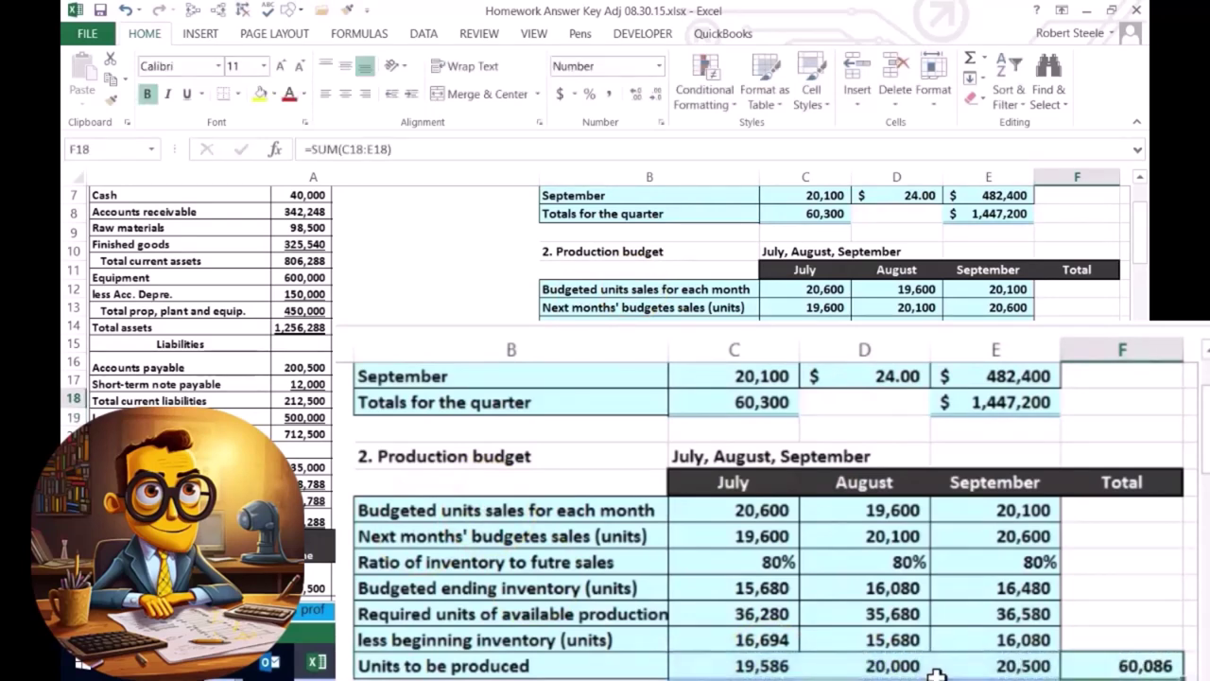
left_click(547, 288)
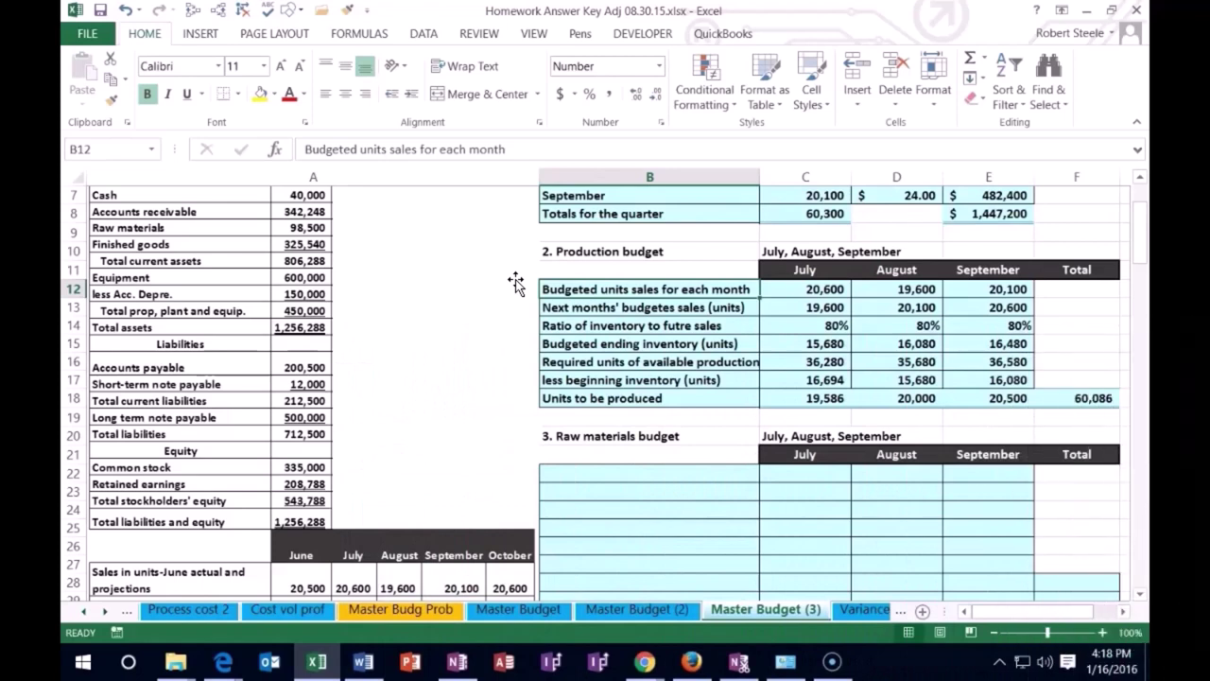
key("Down")
key("Down")
key("Down")
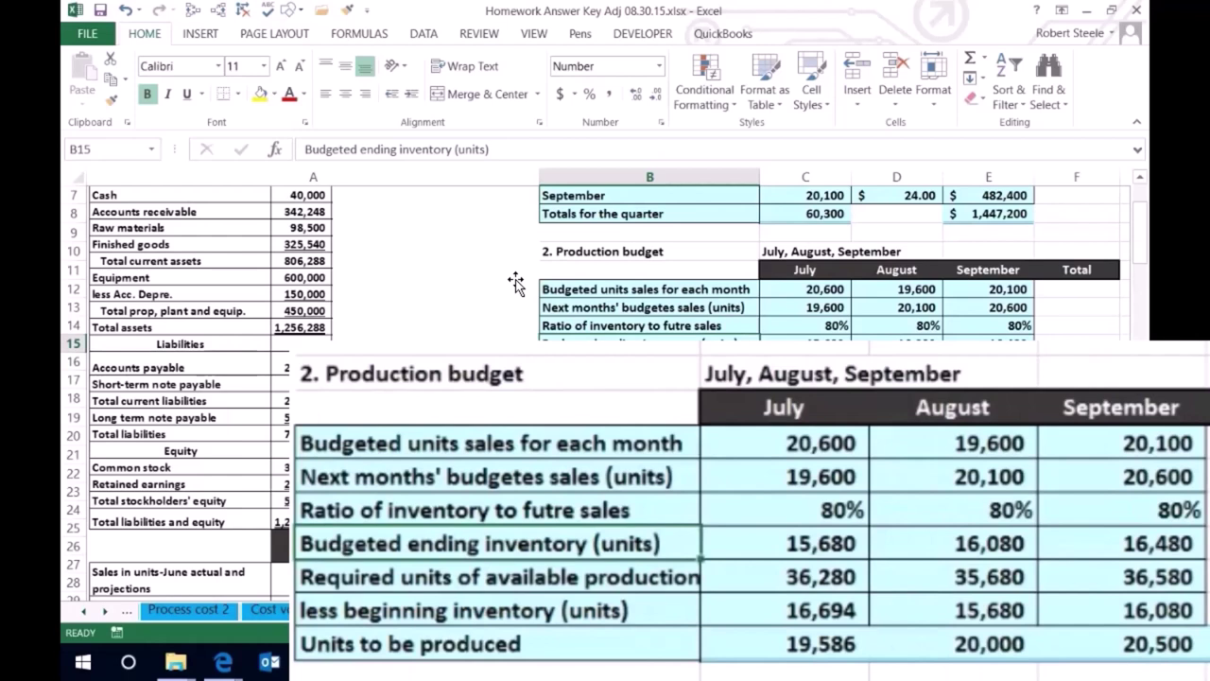
key("Down")
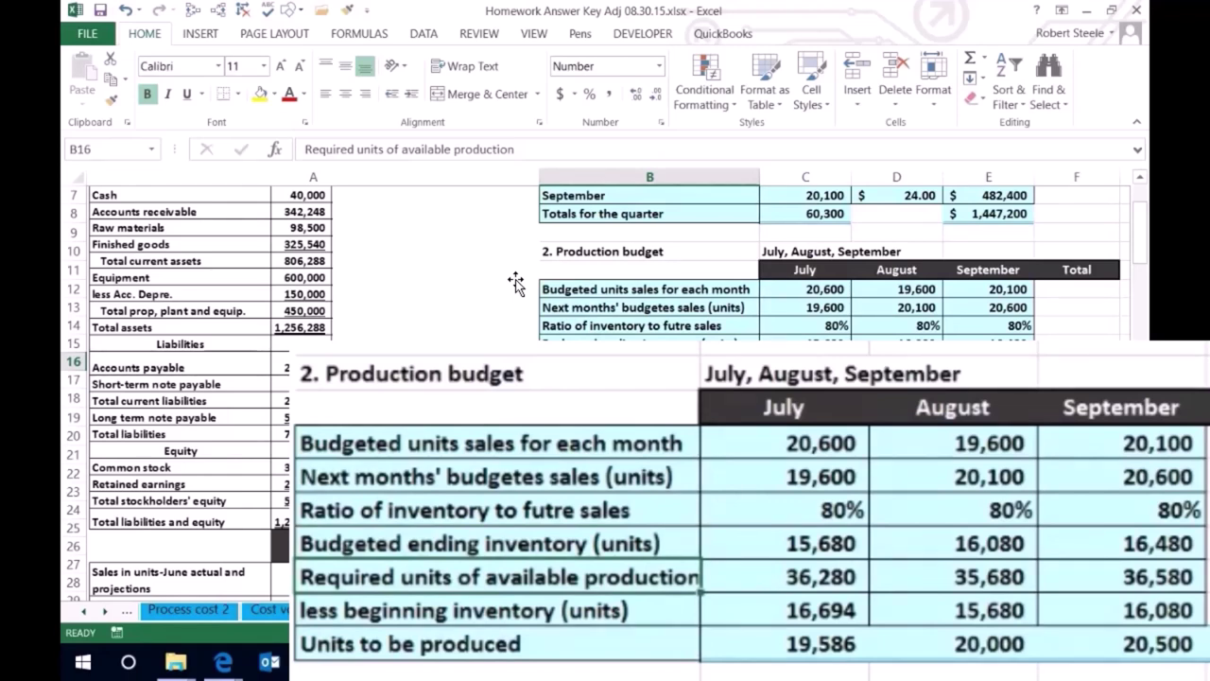
key("Down")
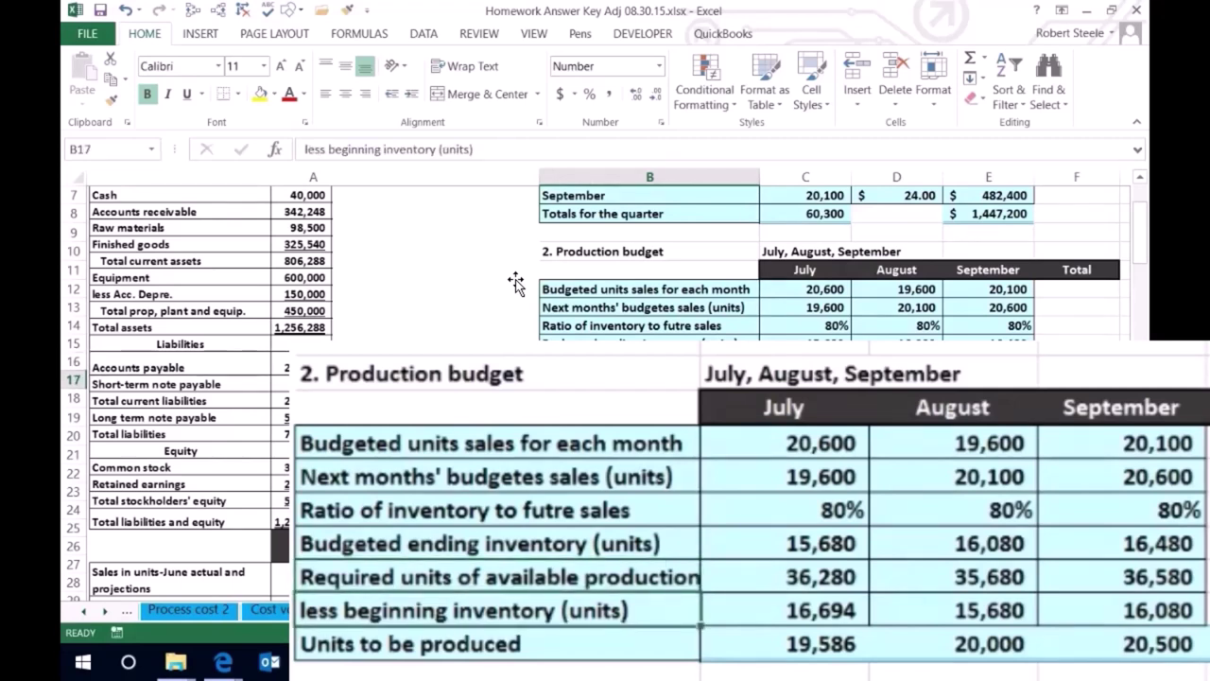
key("Down")
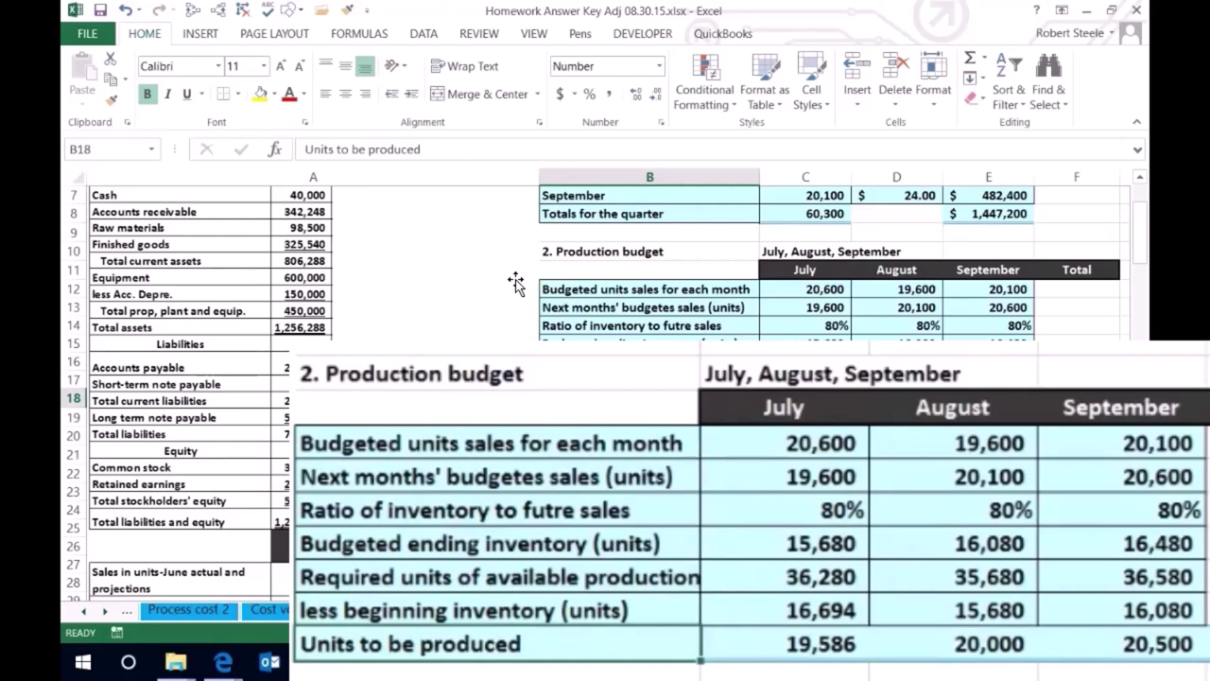
left_click(810, 645)
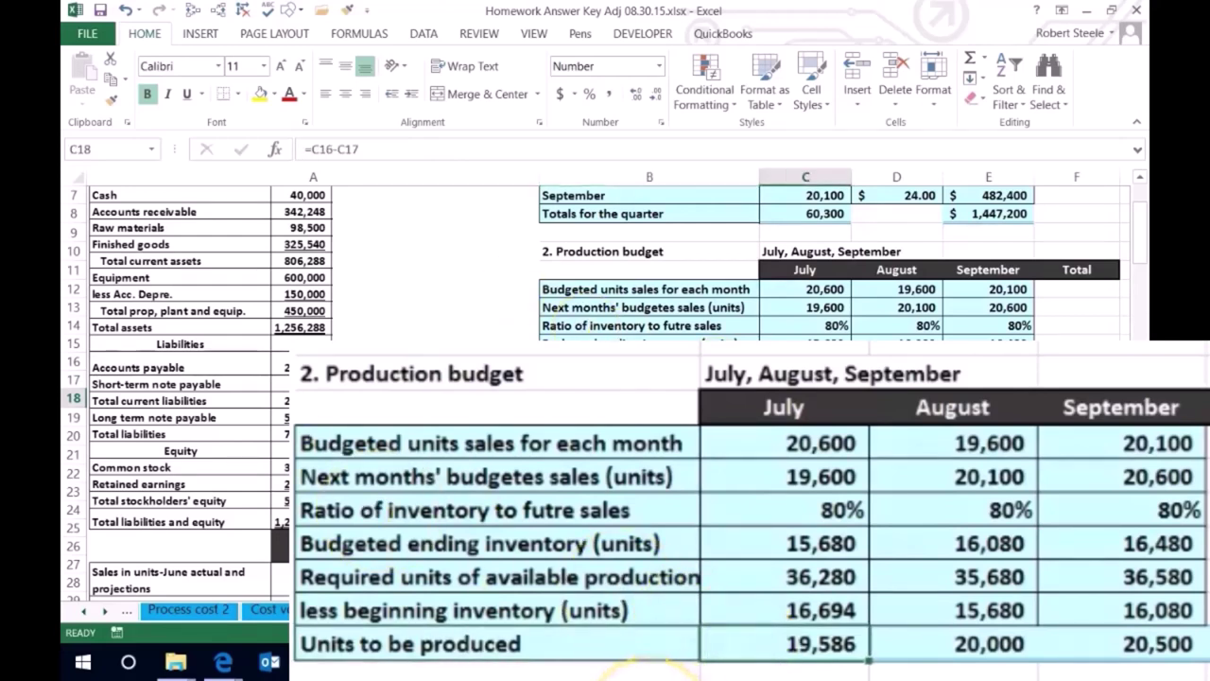
left_click(662, 673)
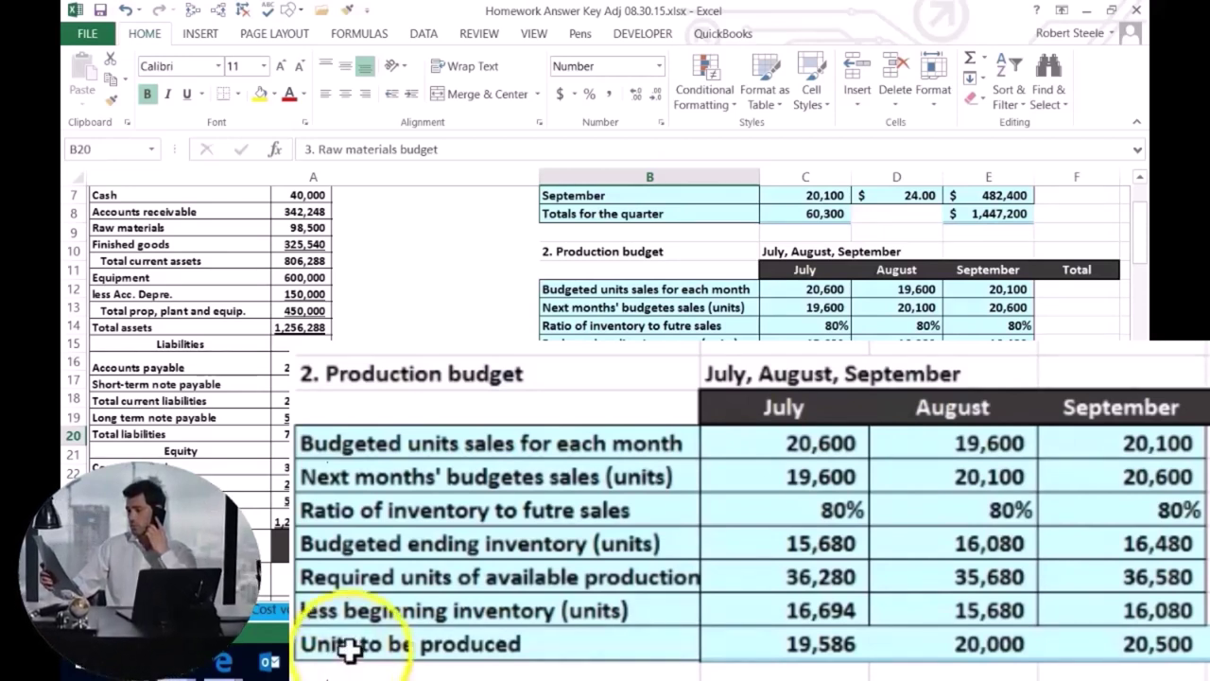
left_click(312, 650)
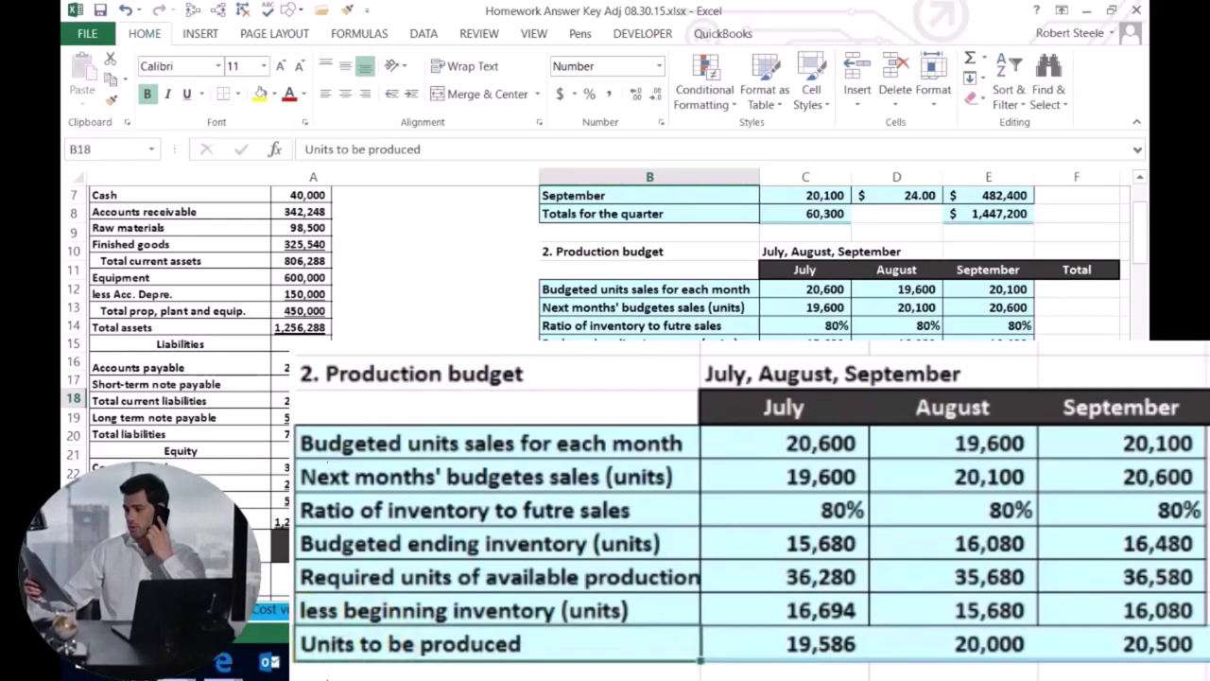